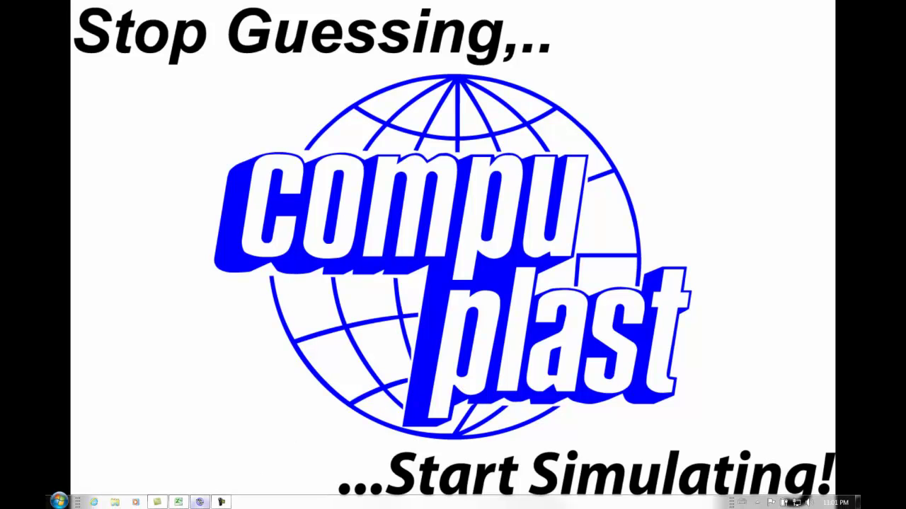
Bring up Virtual Extrusion Laboratory with the Material Properties library from HDPE through Leonov
left_click(200, 502)
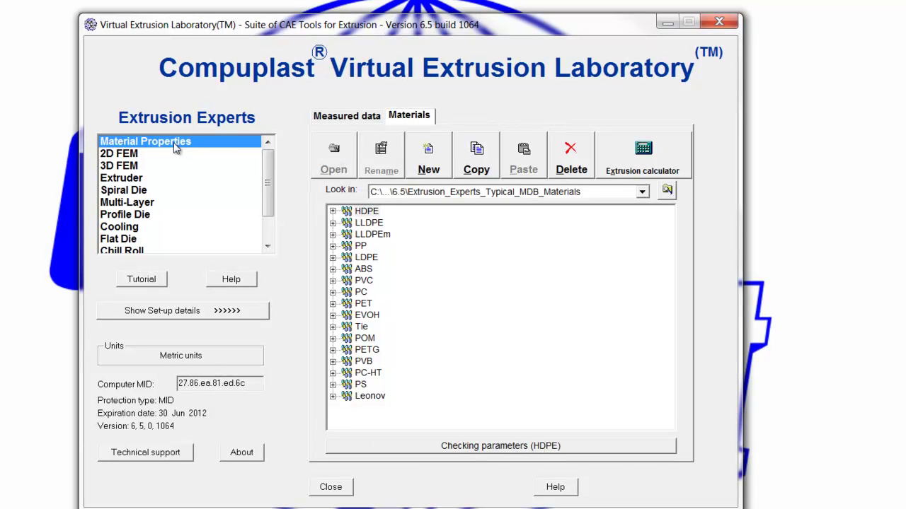
Expand HDPE, compare the Typical 0.1 MI HDPE Film and HDPE 5 MI materials, then show Measured data
double_click(338, 211)
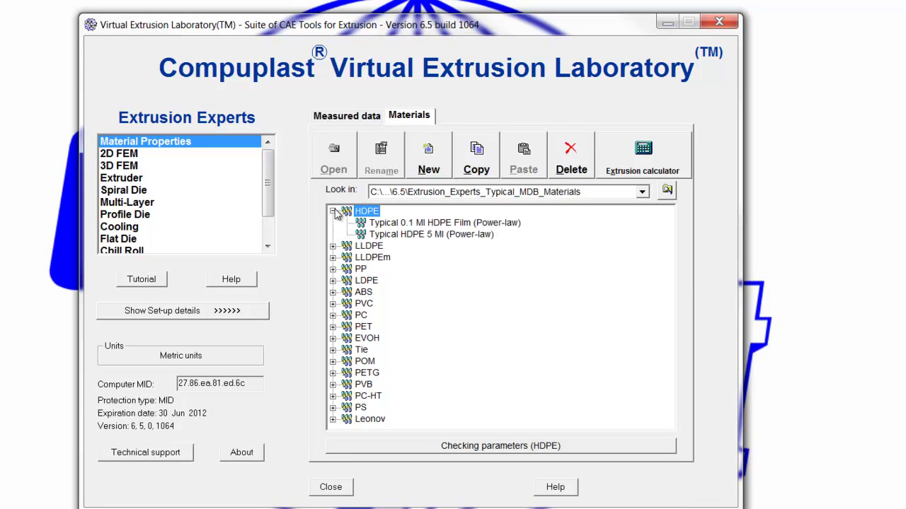
left_click(382, 225)
left_click(385, 235)
left_click(385, 224)
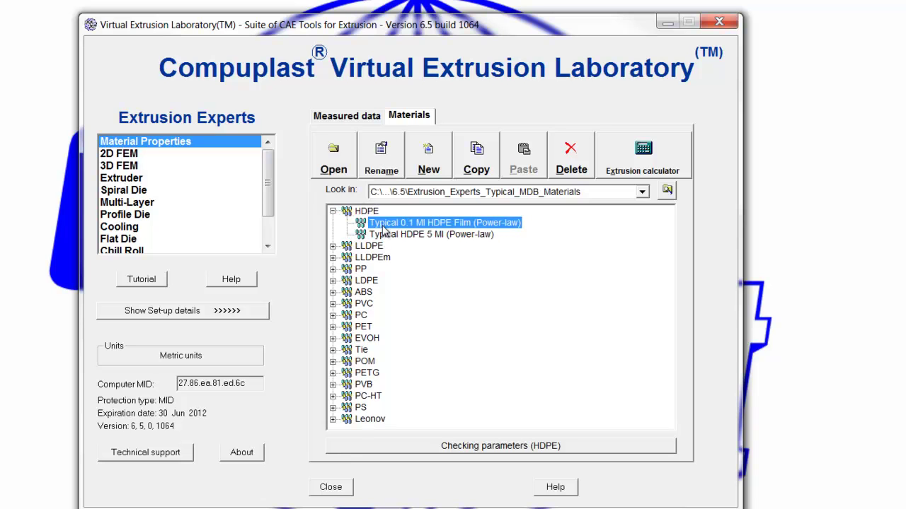
left_click(340, 118)
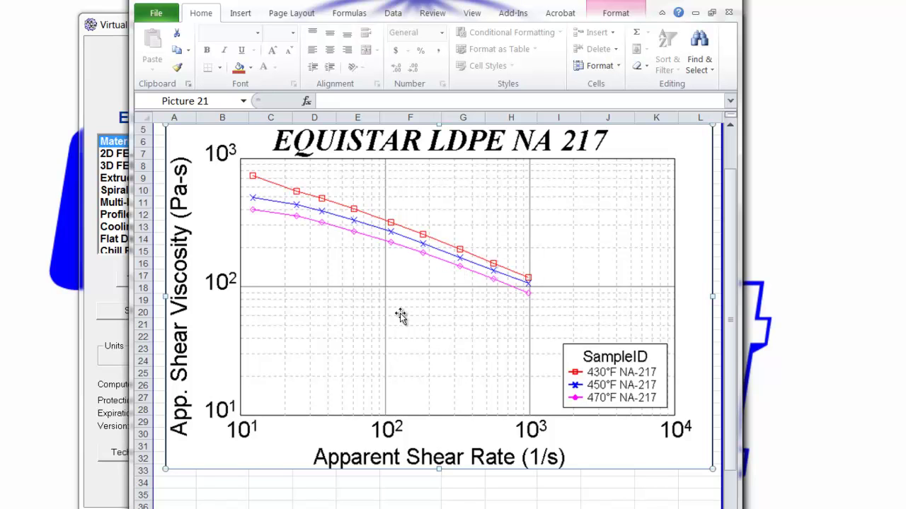
On the RHEOMETRY TEST RESULTS sheet, check the shear rate, viscosity and temperature in G5:I5
key("ctrl+Page_Up")
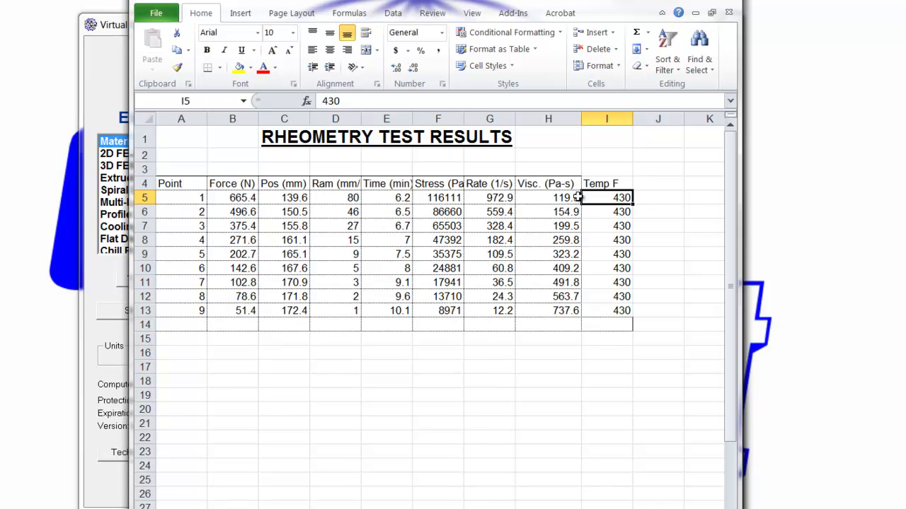
left_click(506, 200)
left_click(551, 198)
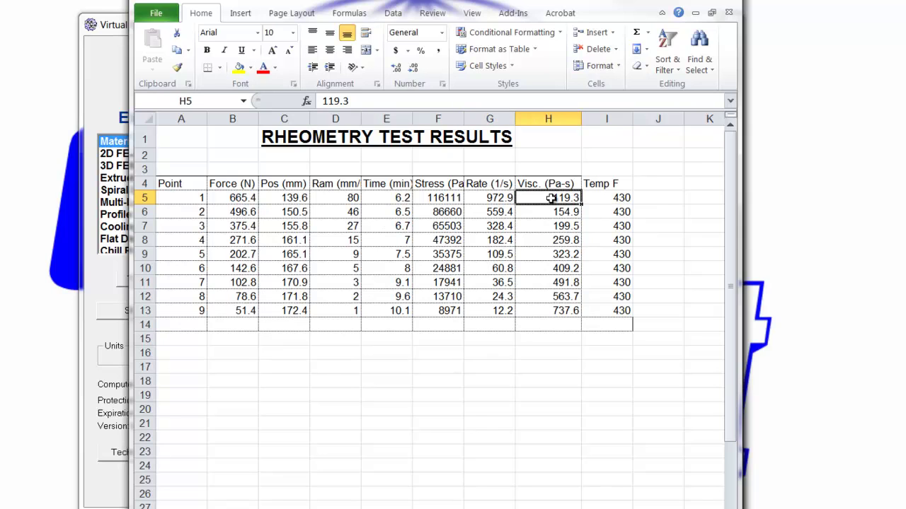
left_click(625, 201)
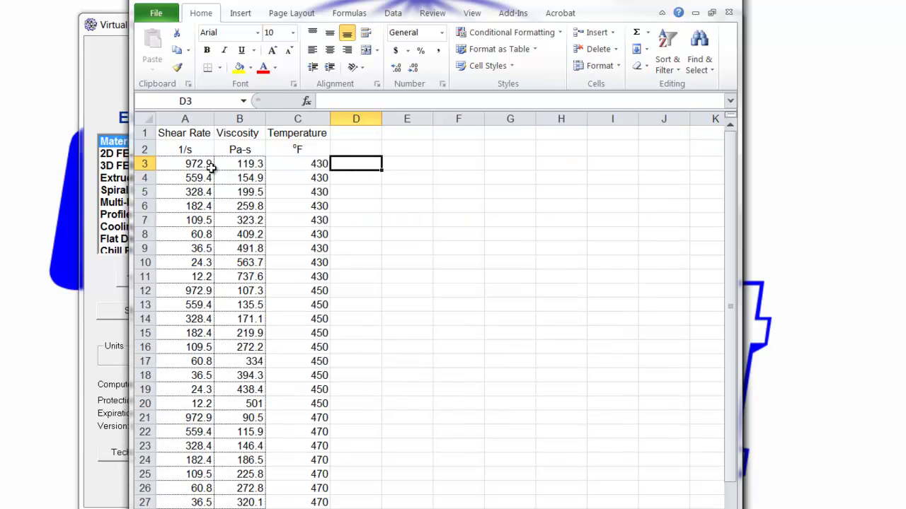
Select the 430 °F temperature block in column C, dismissing the Replace dialog unchanged
left_click_drag(313, 164, 292, 390)
left_click_drag(291, 421, 295, 402)
scroll(298, 506, "down", 1)
left_click(441, 310)
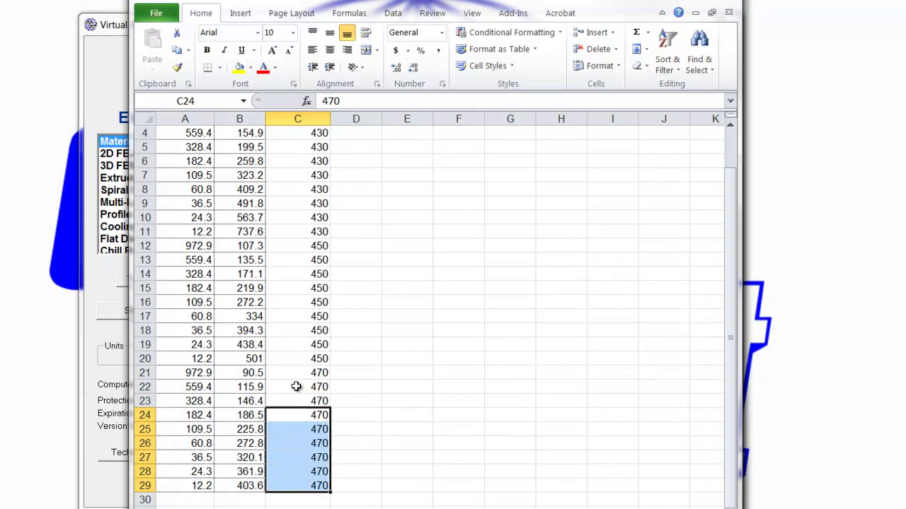
left_click(296, 387)
scroll(285, 359, "up", 1)
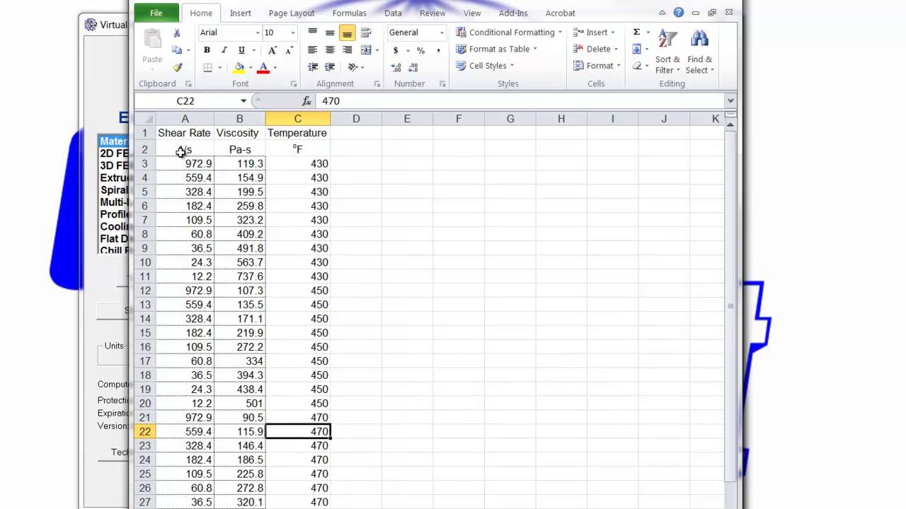
Check the first row's viscosity in B3 and temperature in C3, then minimize Excel
left_click_drag(191, 234, 207, 136)
left_click(241, 162)
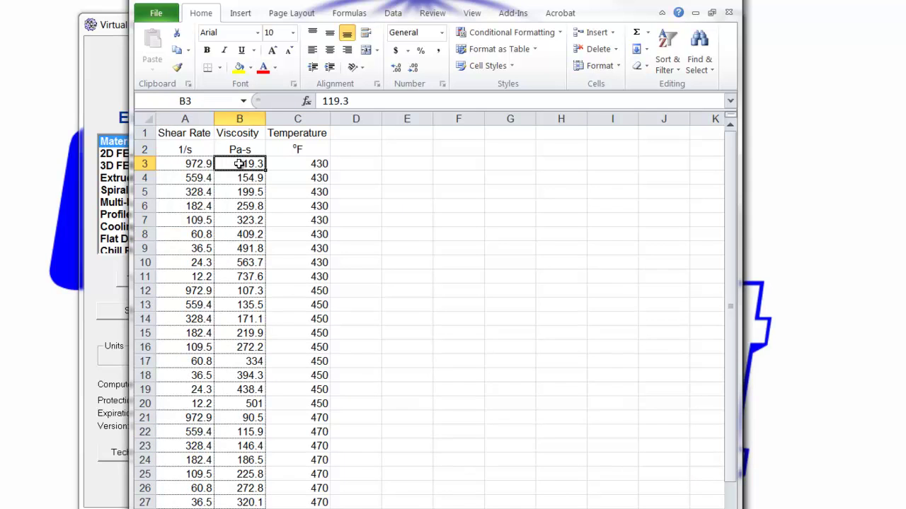
left_click(318, 168)
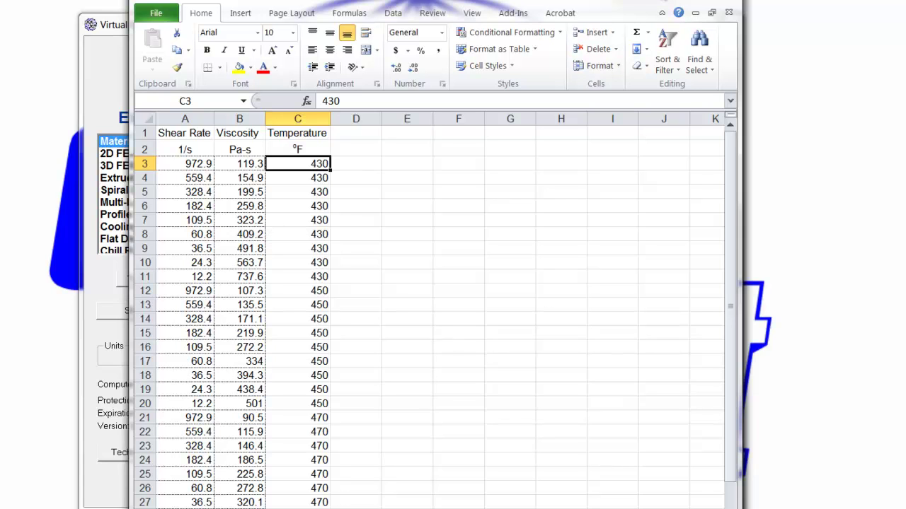
left_click(685, 3)
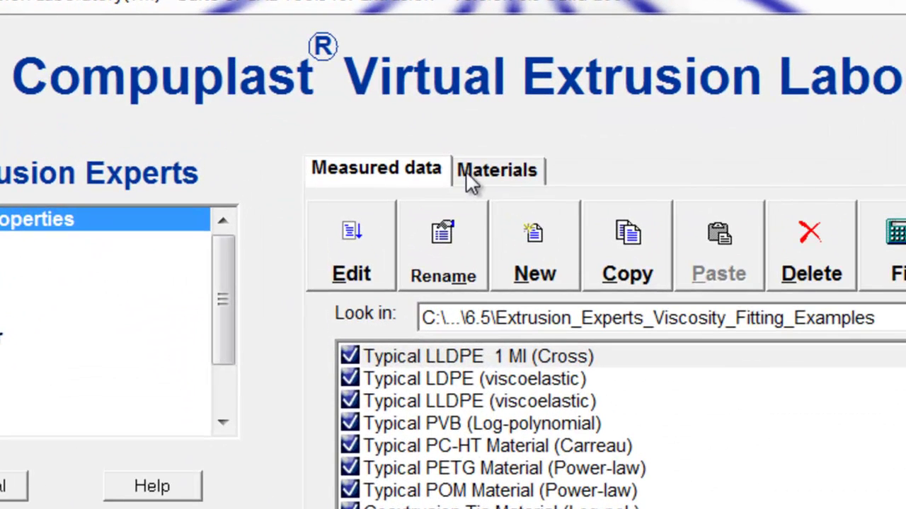
Create a new material from data measured by user, with viscosity in Pa.s and temperature in °F
left_click(467, 173)
left_click(425, 177)
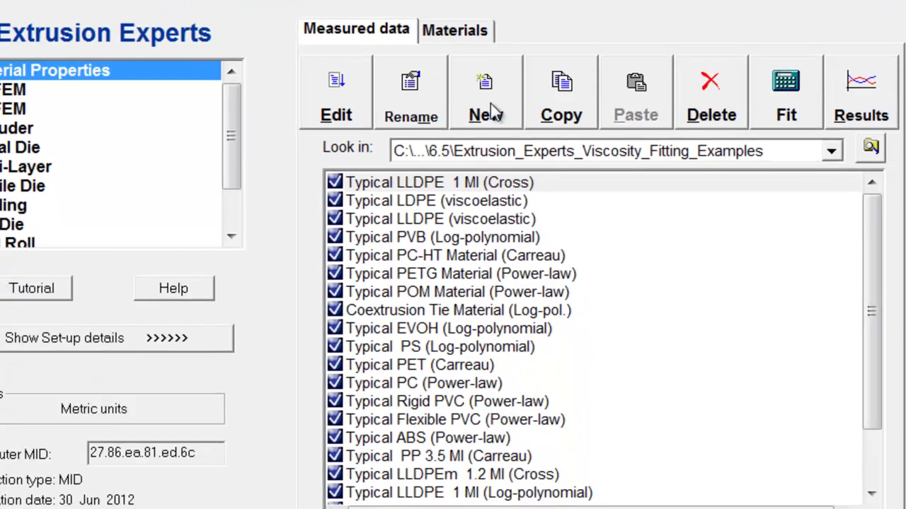
left_click(490, 103)
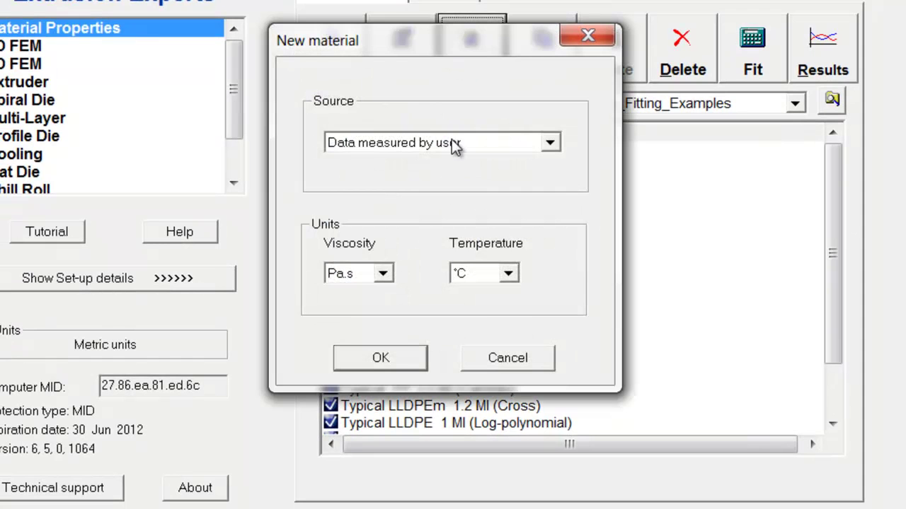
left_click(549, 145)
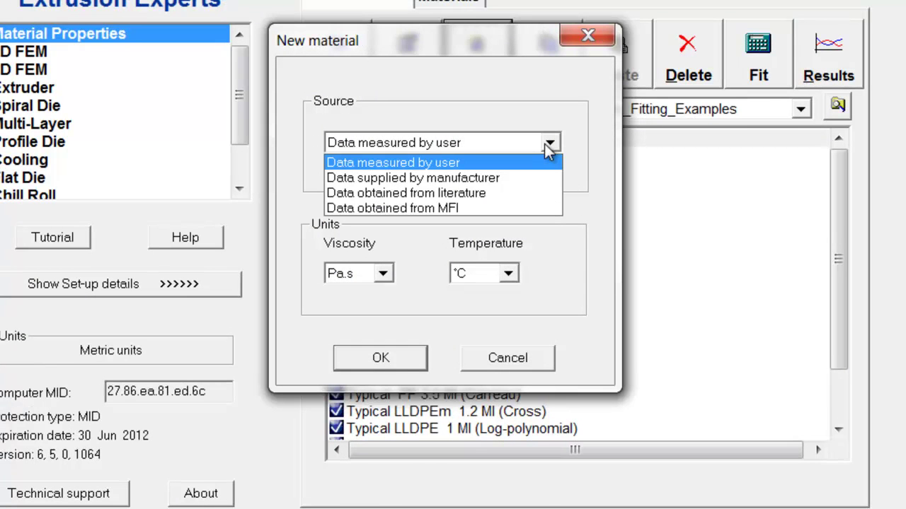
left_click(462, 164)
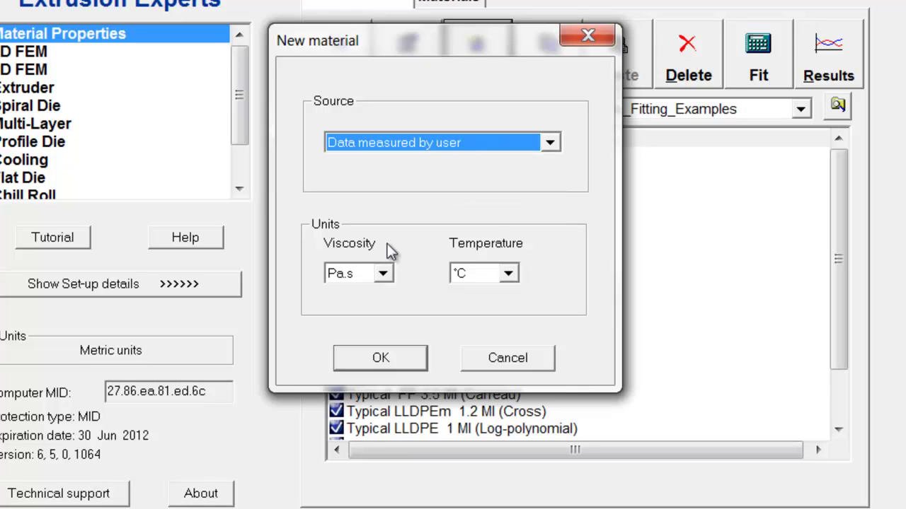
left_click(383, 274)
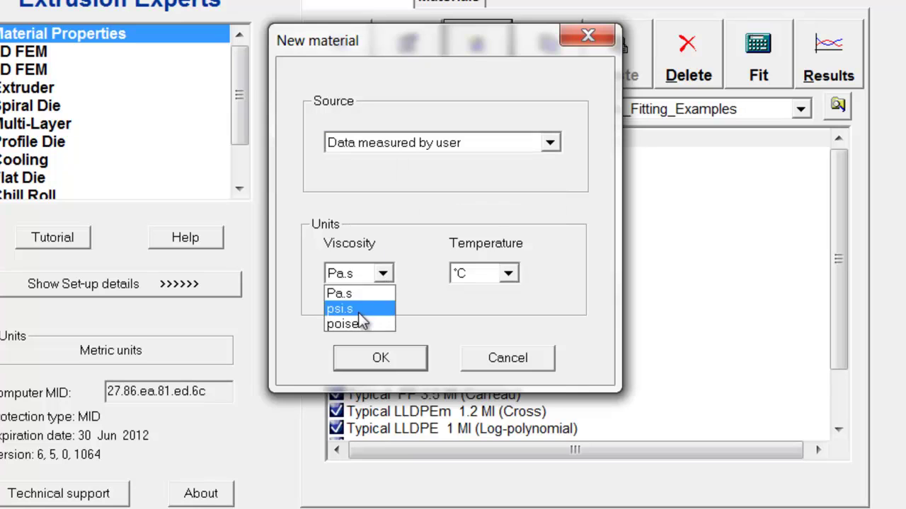
left_click(358, 294)
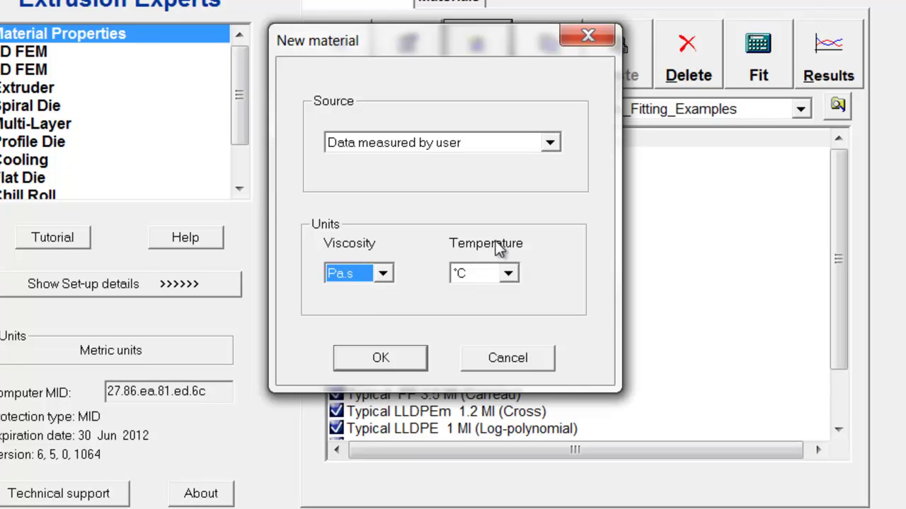
left_click(509, 275)
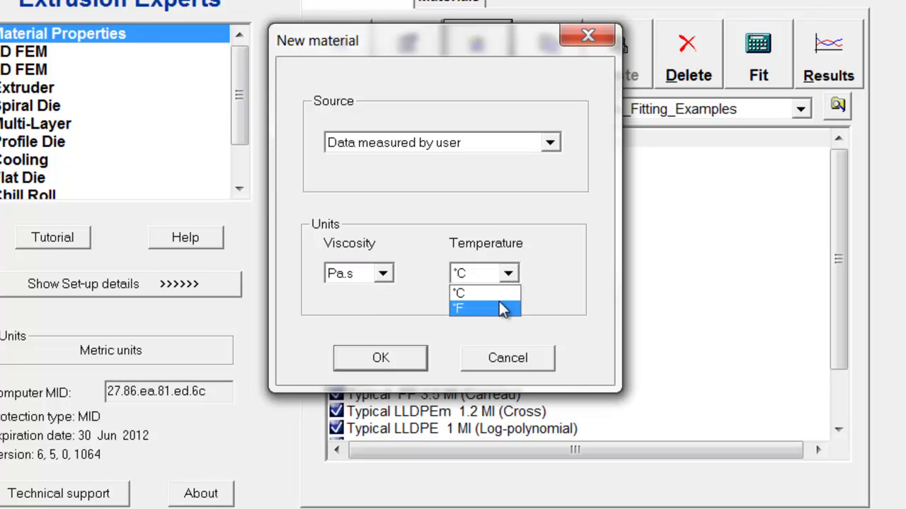
left_click(499, 305)
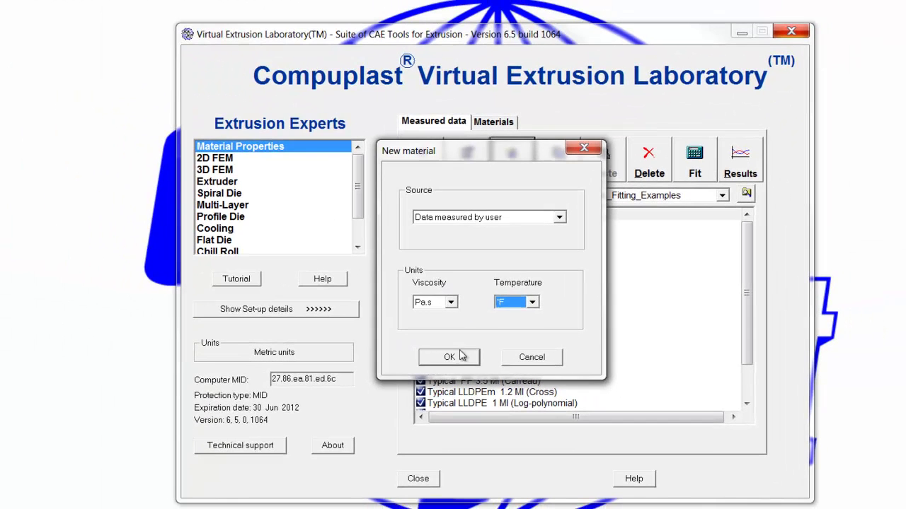
left_click(396, 363)
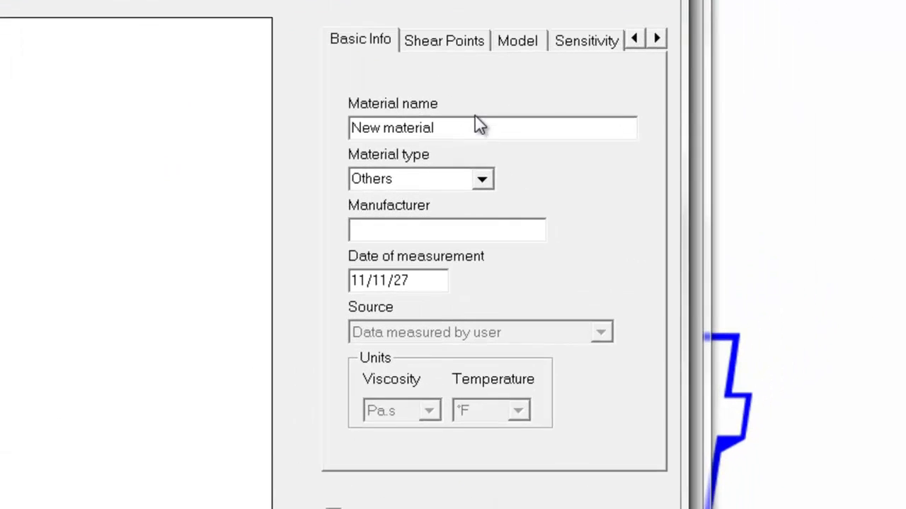
Name the new material 'NA 217' and set its type to LDPE
left_click(682, 157)
left_click_drag(459, 125, 269, 145)
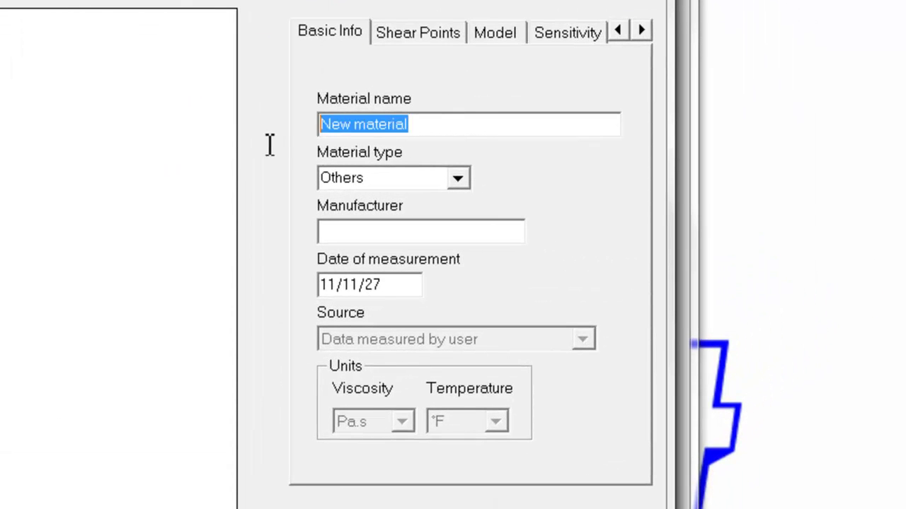
type("NA")
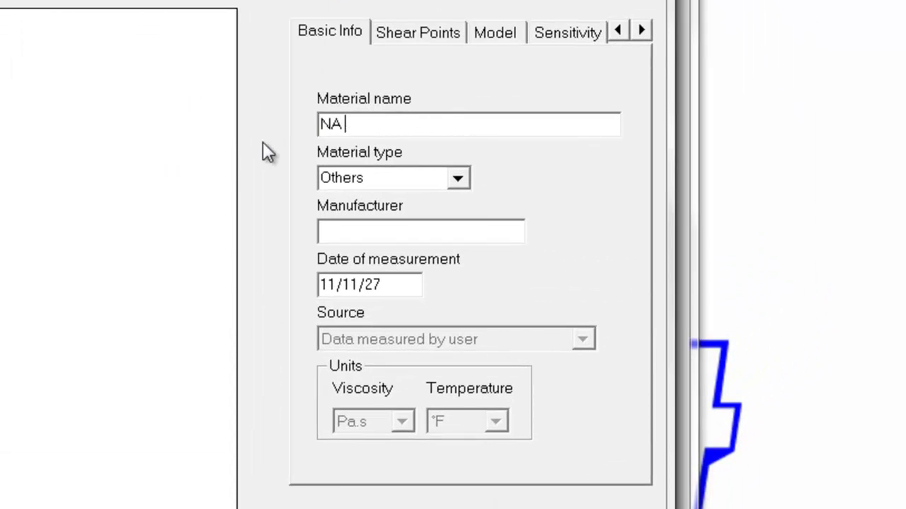
type(" 217")
left_click(459, 178)
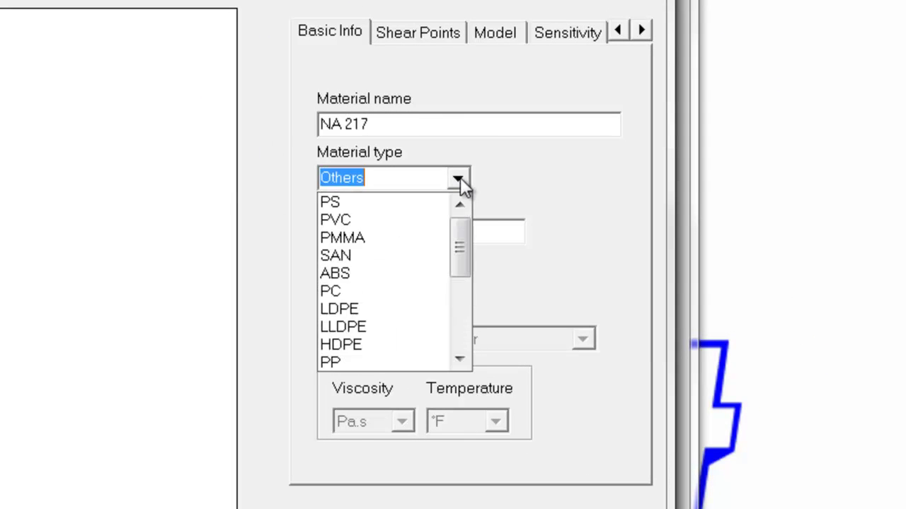
left_click(348, 305)
left_click(393, 234)
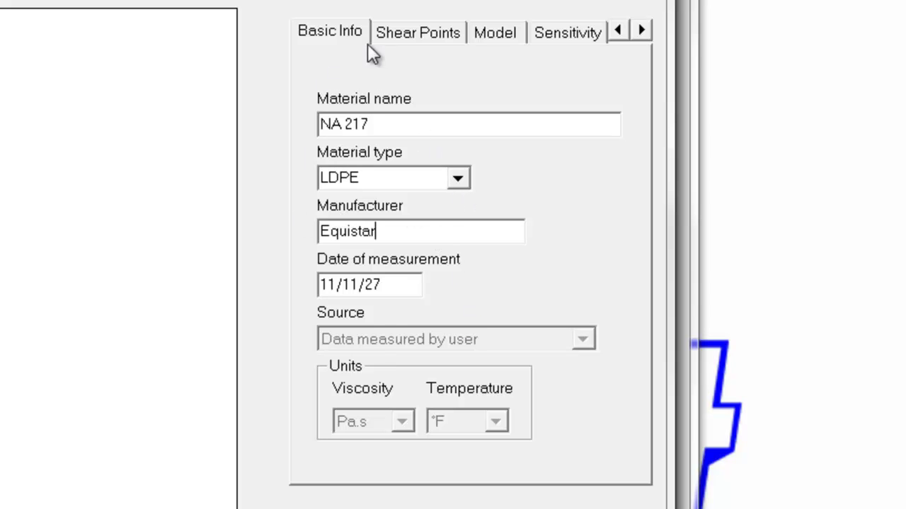
Select the placeholder shear point, then switch to the Excel measured-data sheet
left_click(411, 40)
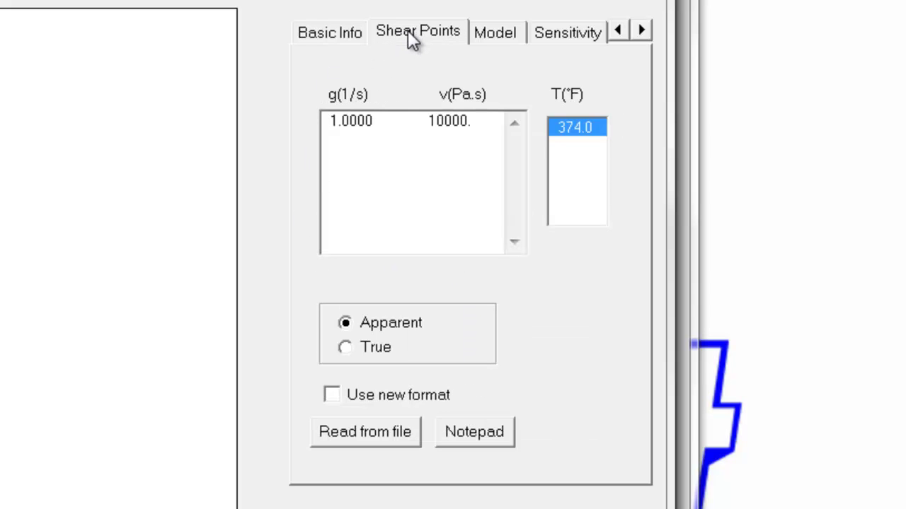
left_click(450, 122)
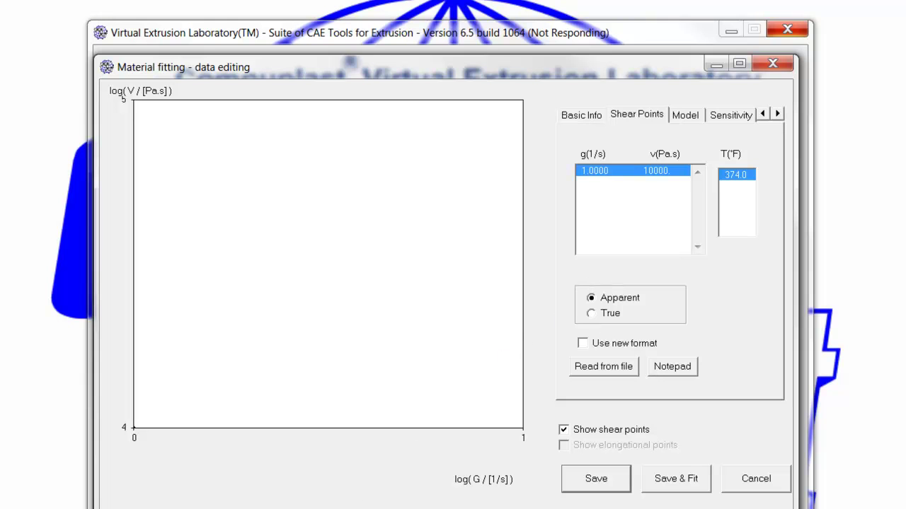
key("alt+Tab")
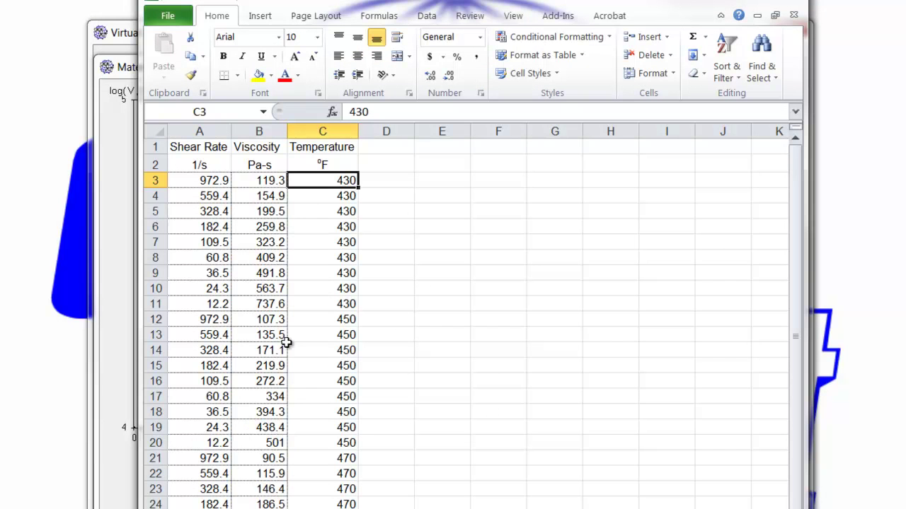
Copy the 27 rows of shear rate, viscosity and temperature data from A3, then minimize Excel
left_click(202, 177)
left_click_drag(202, 177, 346, 508)
right_click(248, 249)
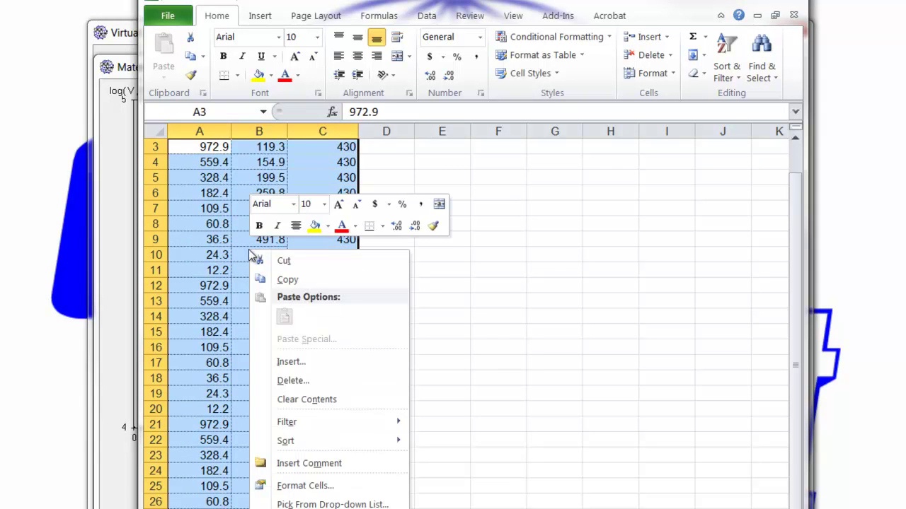
left_click(274, 280)
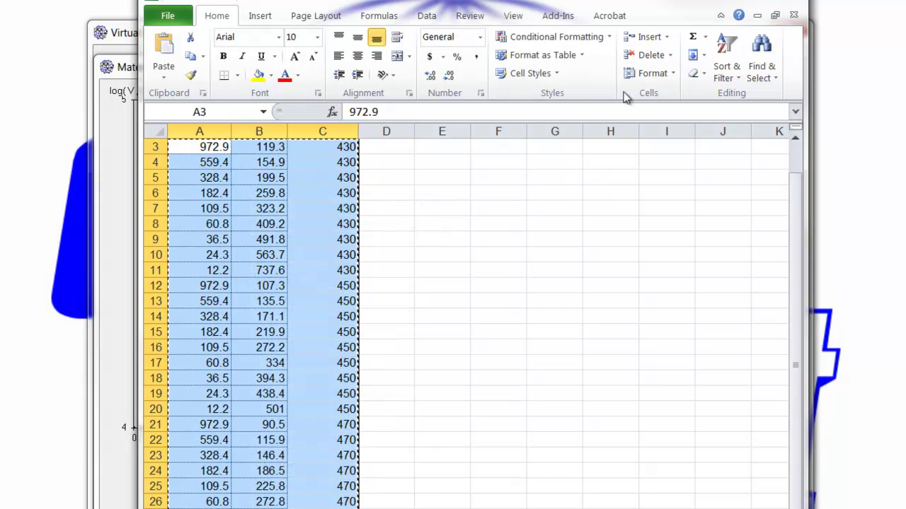
left_click(717, 4)
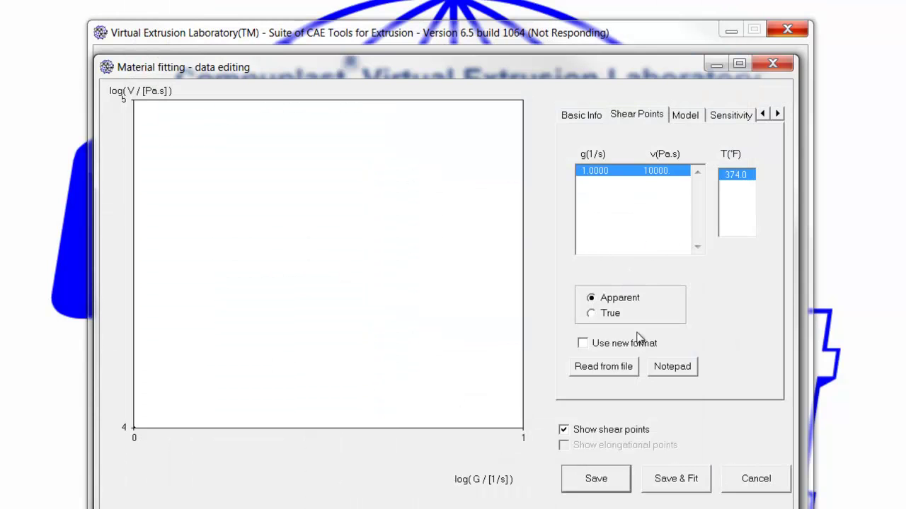
Open the shear points in Notepad and replace the placeholder line with the copied Excel data
left_click(716, 413)
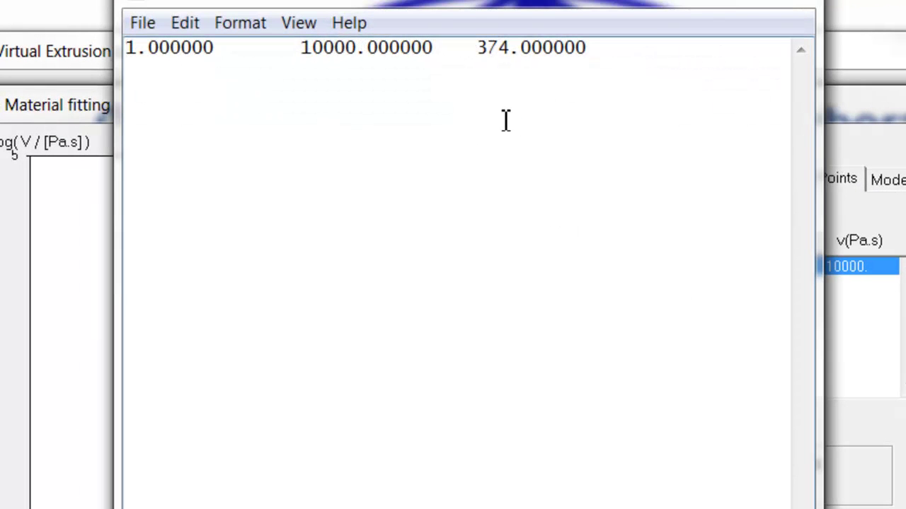
left_click_drag(609, 47, 121, 57)
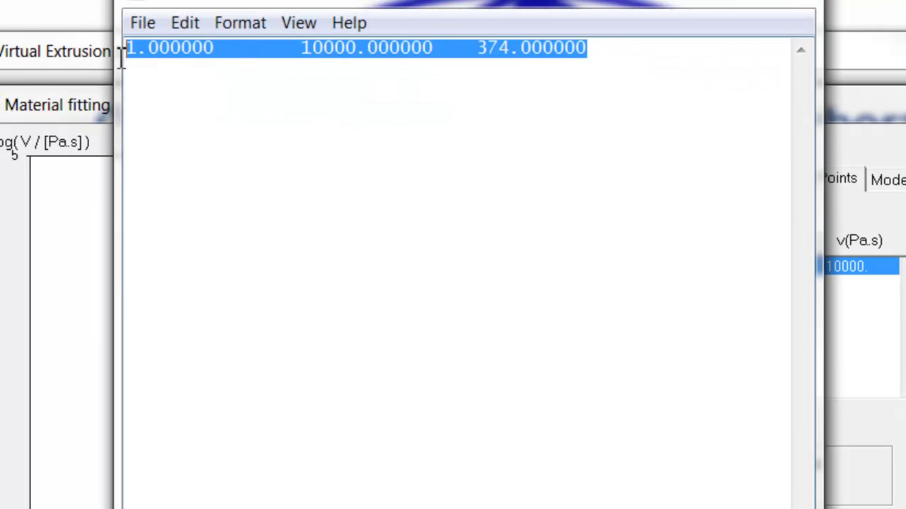
right_click(168, 56)
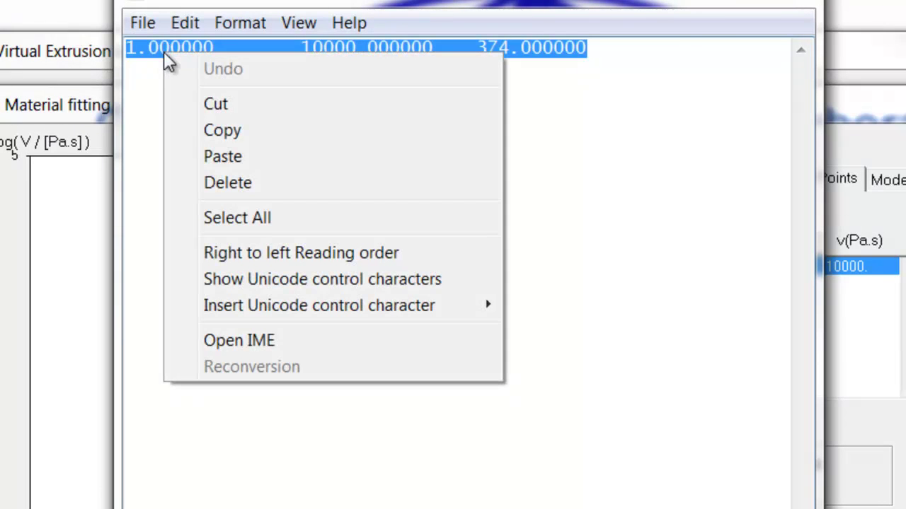
left_click(220, 157)
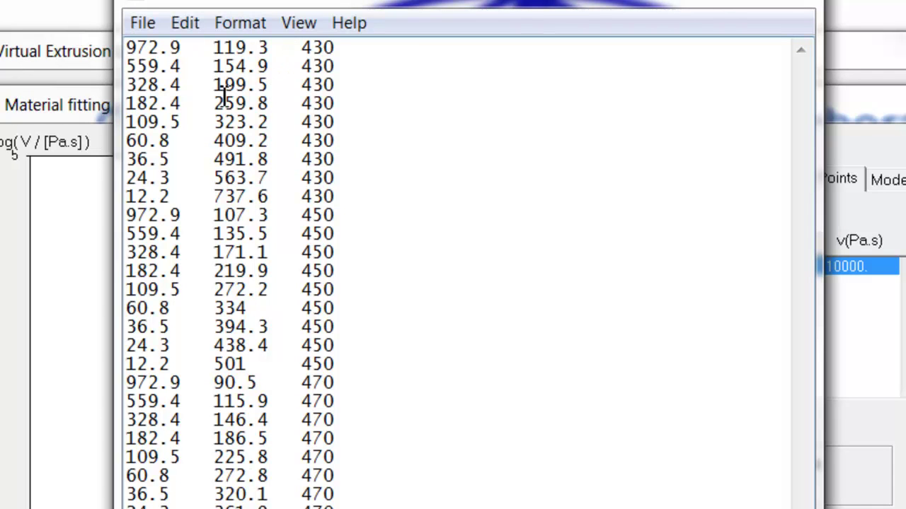
Save the pasted shear data and exit Notepad to load it into the fitting dialog
left_click(143, 26)
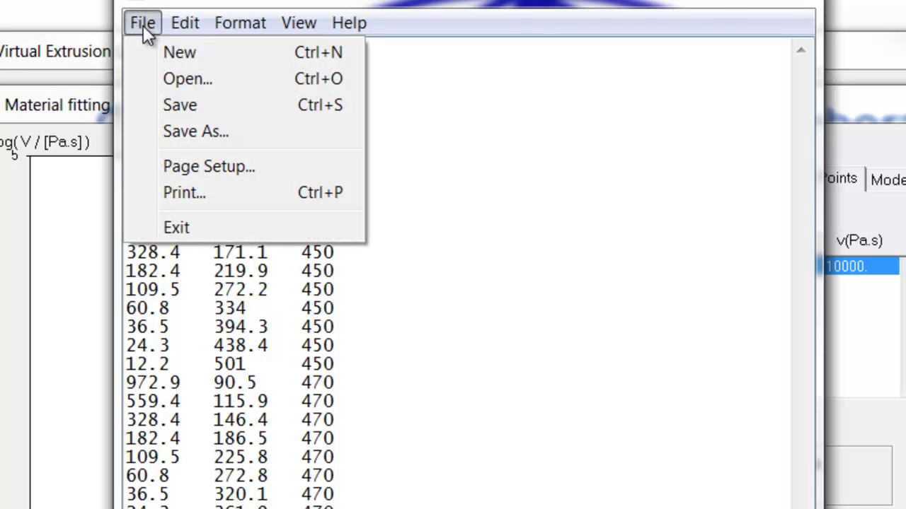
left_click(161, 106)
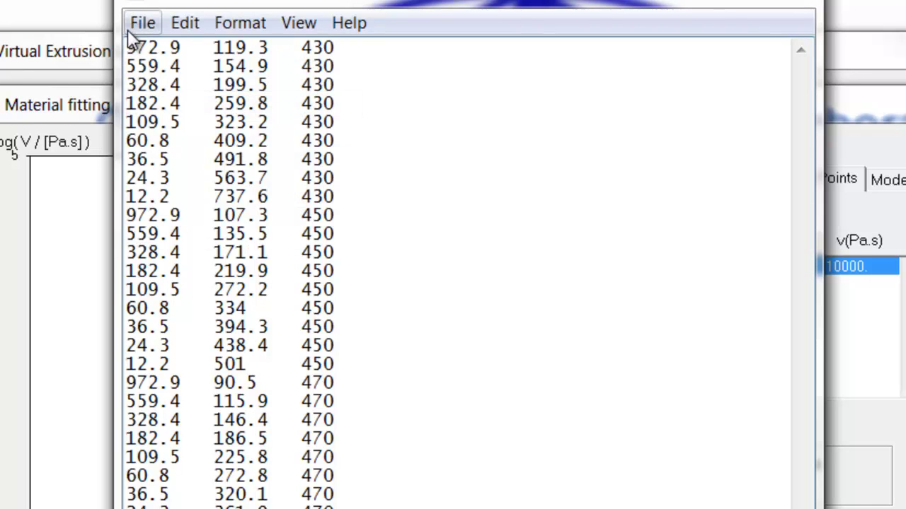
left_click(131, 22)
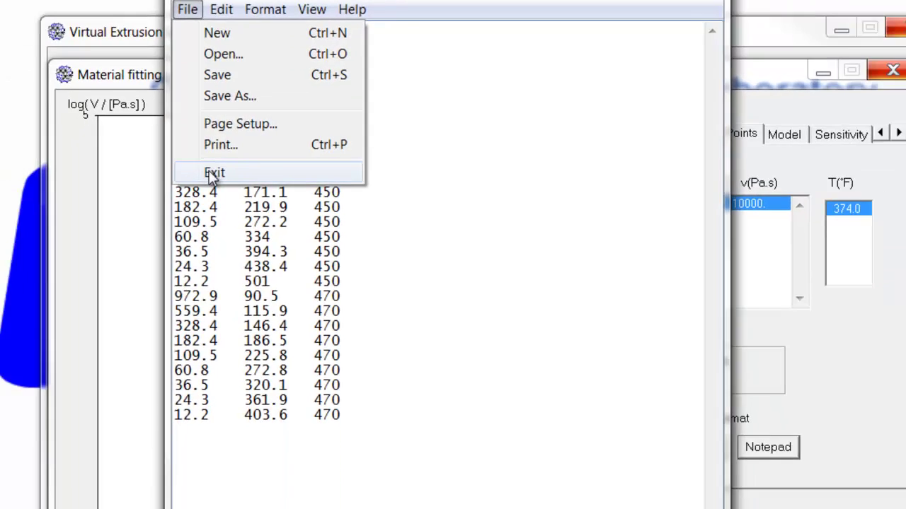
left_click(214, 173)
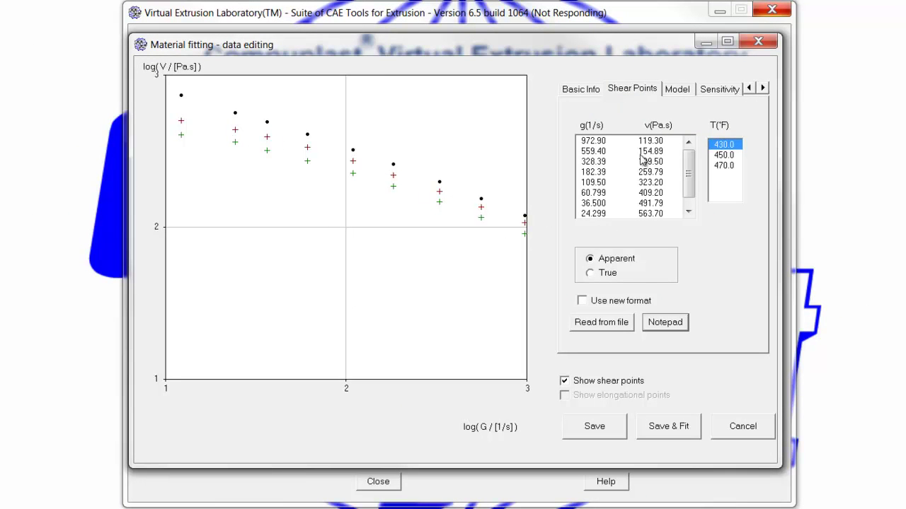
Review the 450, 430 and 470 °F shear data and keep the viscosities as Apparent
left_click(723, 155)
left_click(723, 144)
left_click(724, 166)
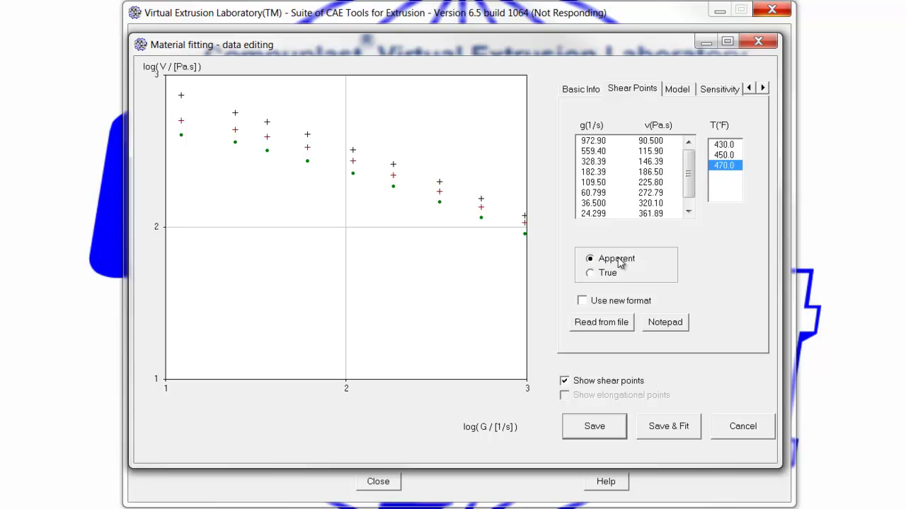
left_click(591, 274)
left_click(607, 262)
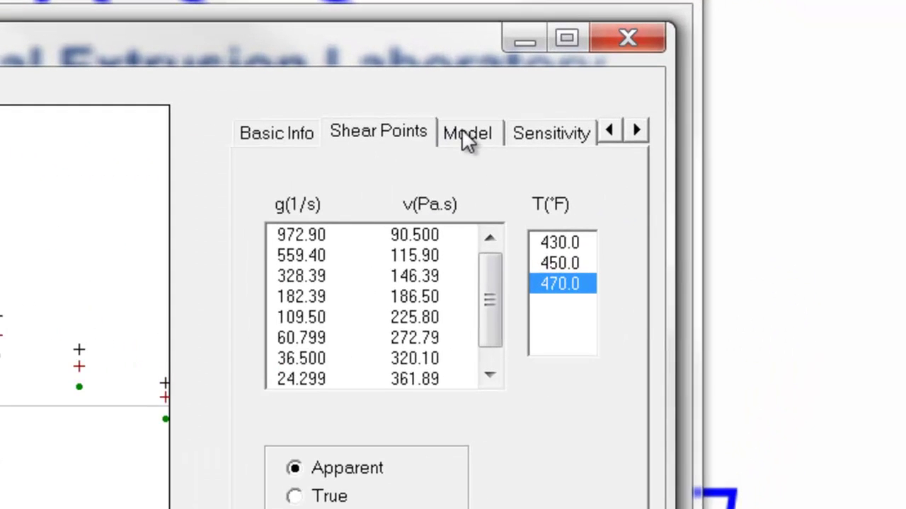
left_click(461, 130)
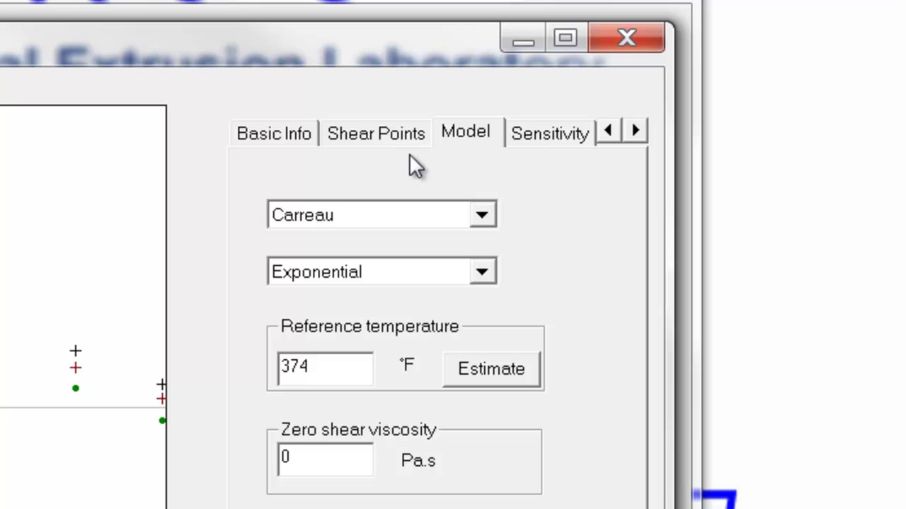
Choose the Carreau model with Exponential temperature dependence and estimate a 450 °F reference temperature
left_click(481, 215)
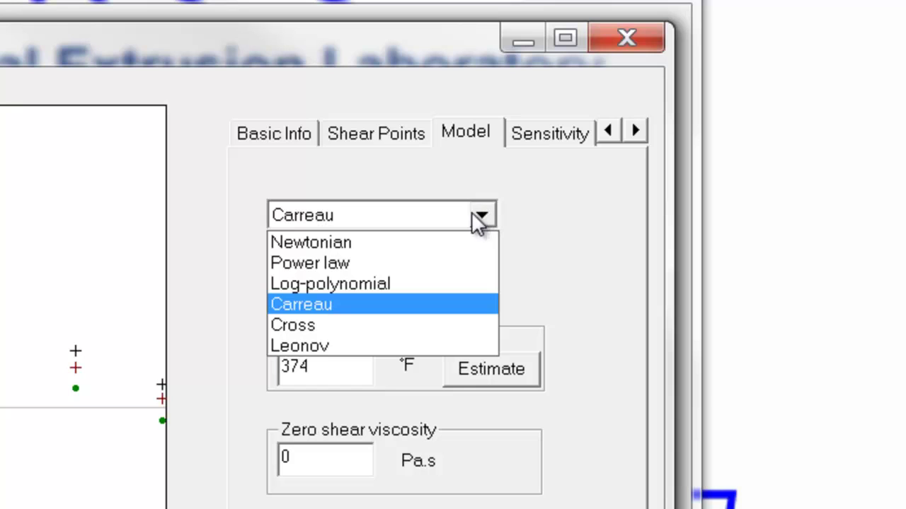
left_click(296, 306)
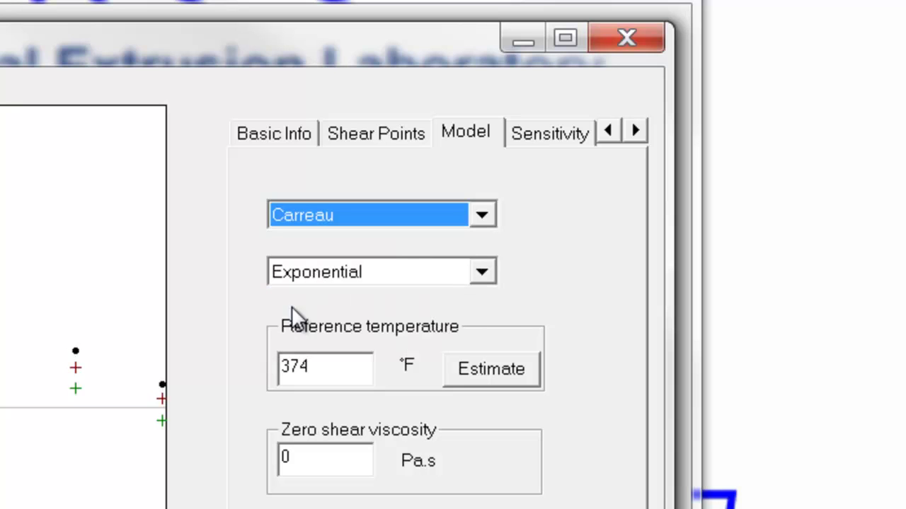
left_click(481, 273)
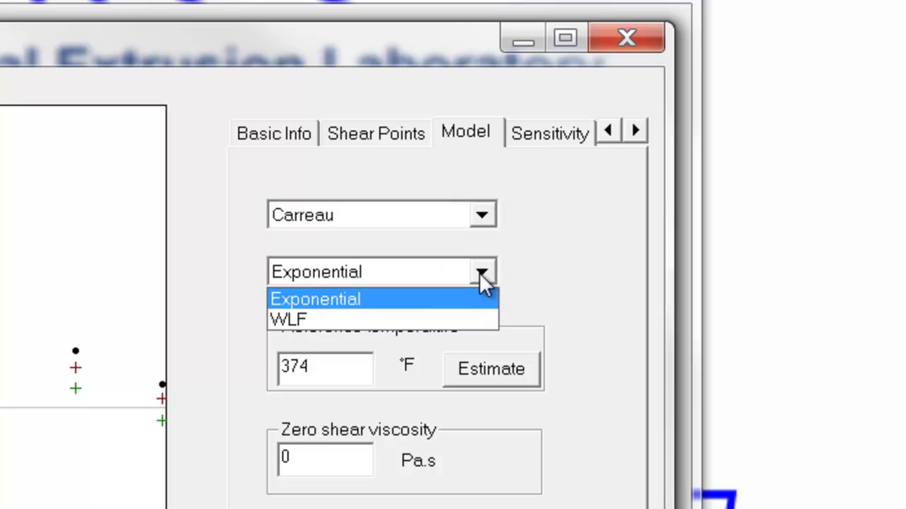
left_click(428, 294)
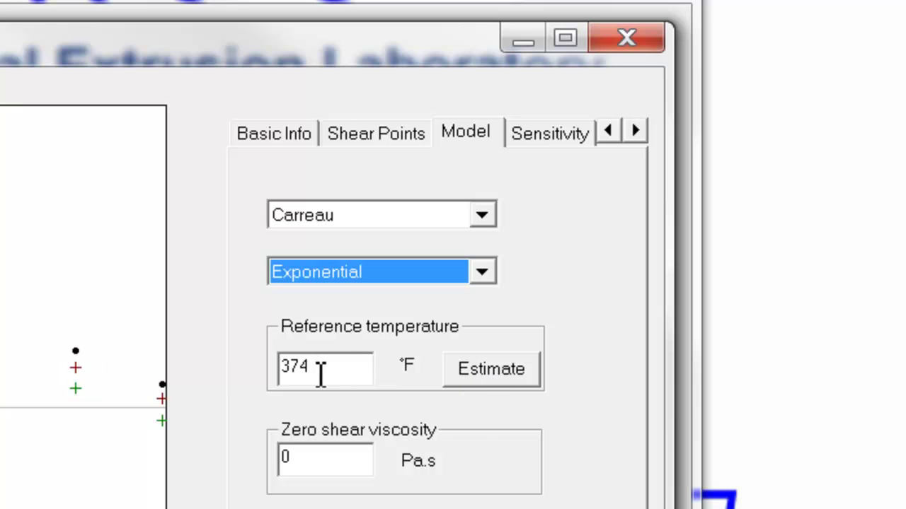
left_click(493, 375)
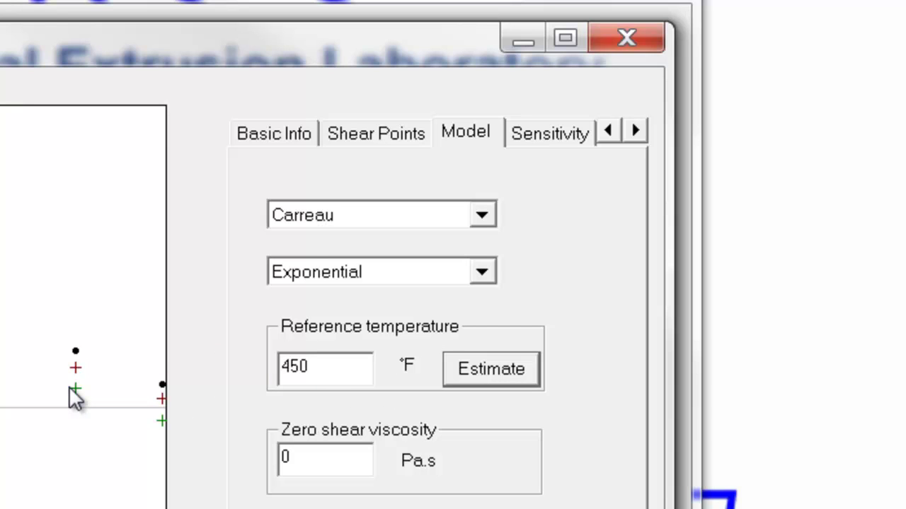
left_click(535, 133)
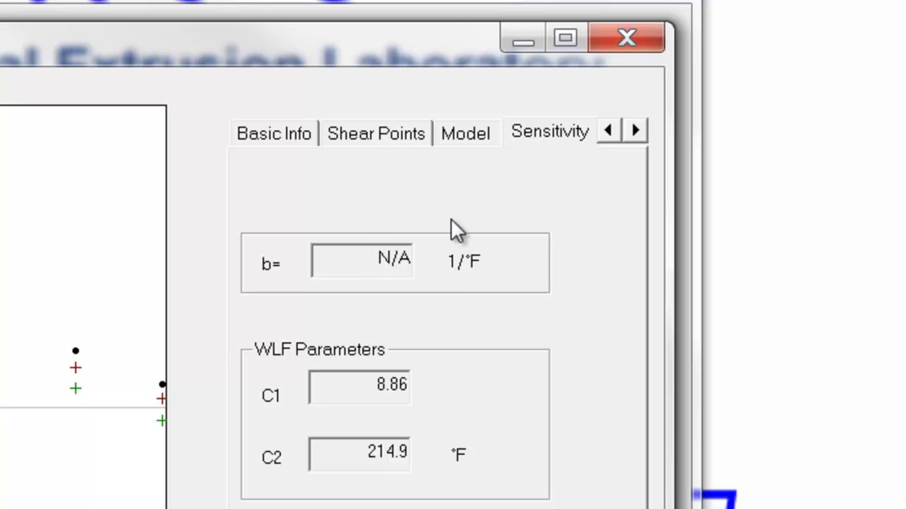
On the Elongational Points page, try Allow elongational viscosity, then leave it unticked
left_click(632, 132)
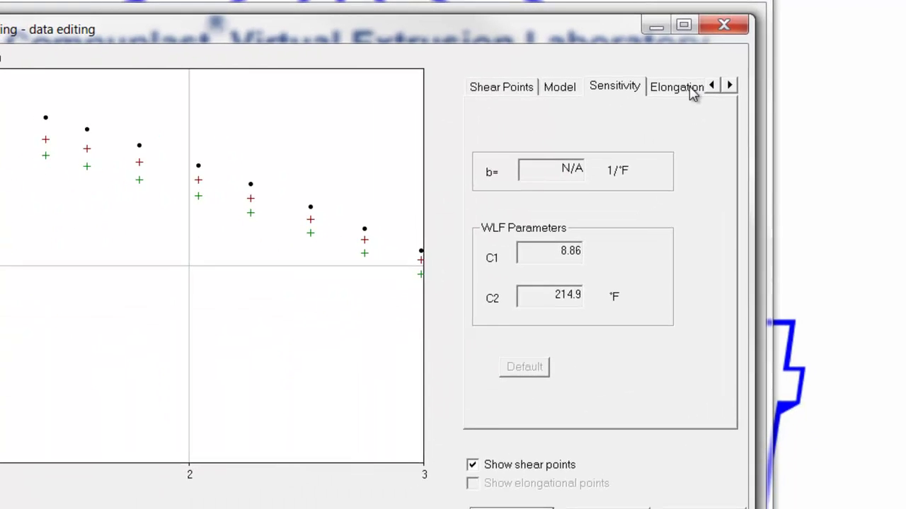
left_click(686, 91)
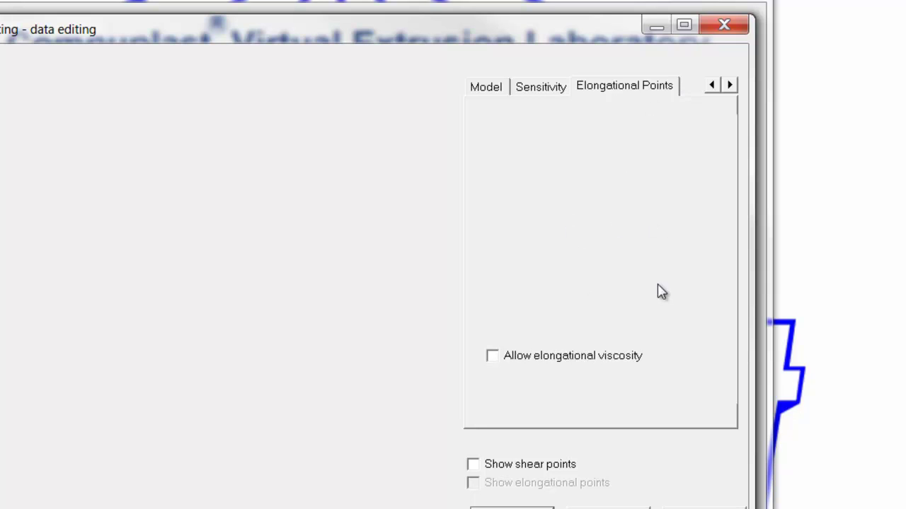
left_click(493, 357)
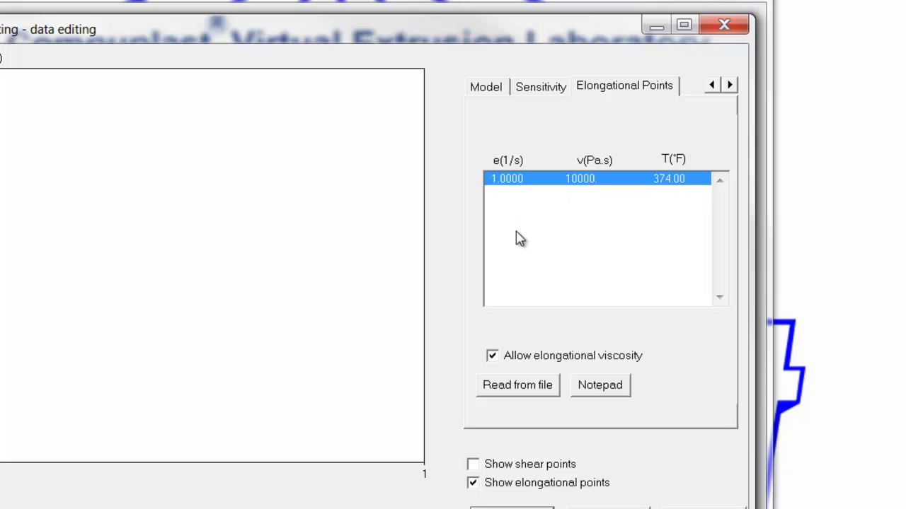
left_click(493, 357)
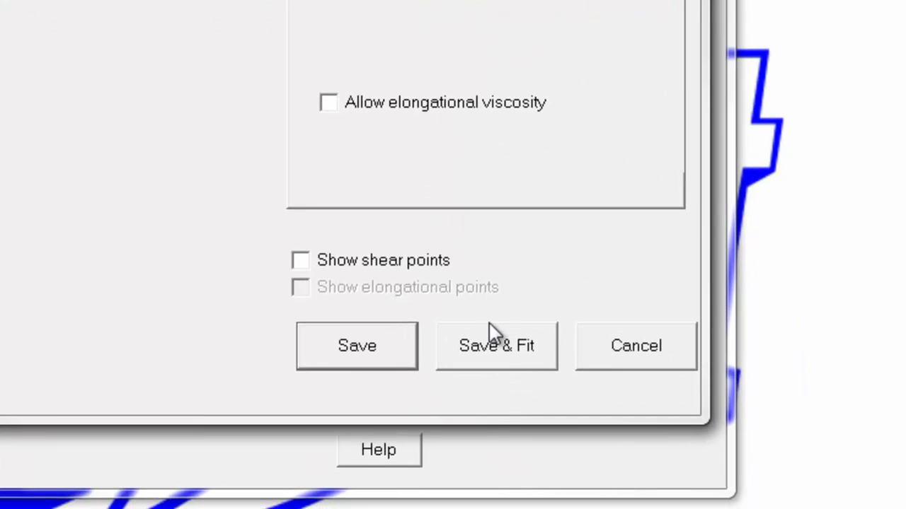
Fit NA 217's viscosity data, plot the 430 and 470 curves beside the 450 fit, and open the summary
left_click(497, 346)
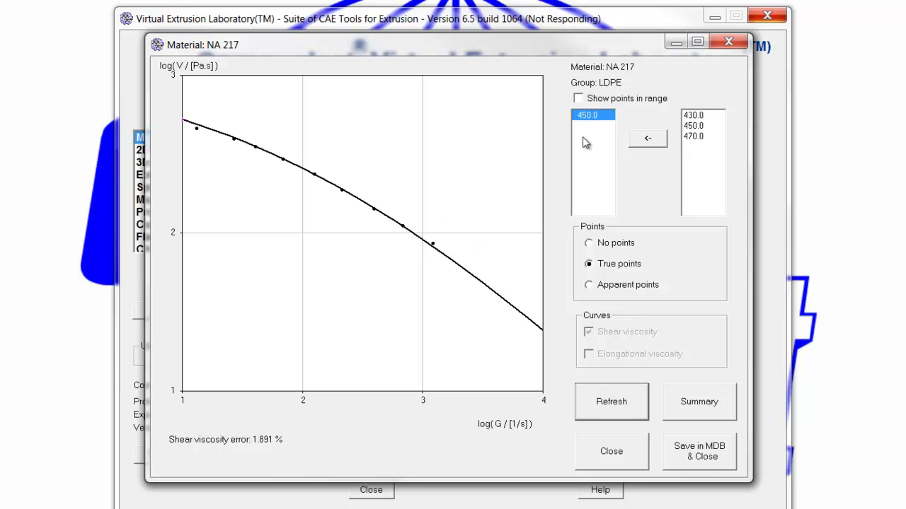
left_click(688, 115)
left_click(650, 140)
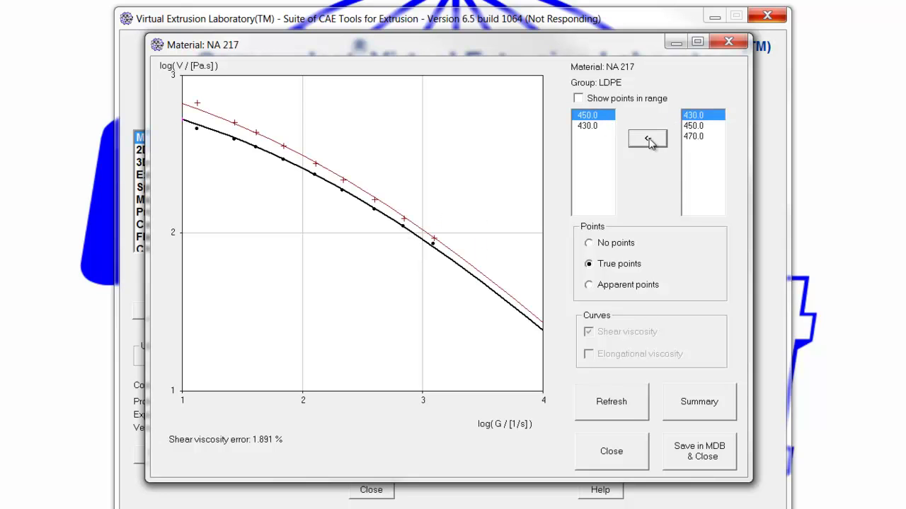
left_click(697, 138)
left_click(647, 139)
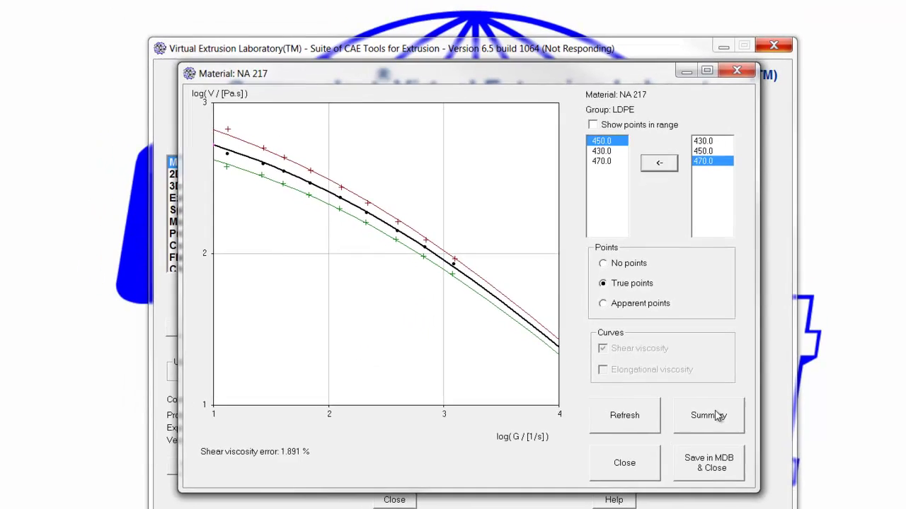
left_click(714, 403)
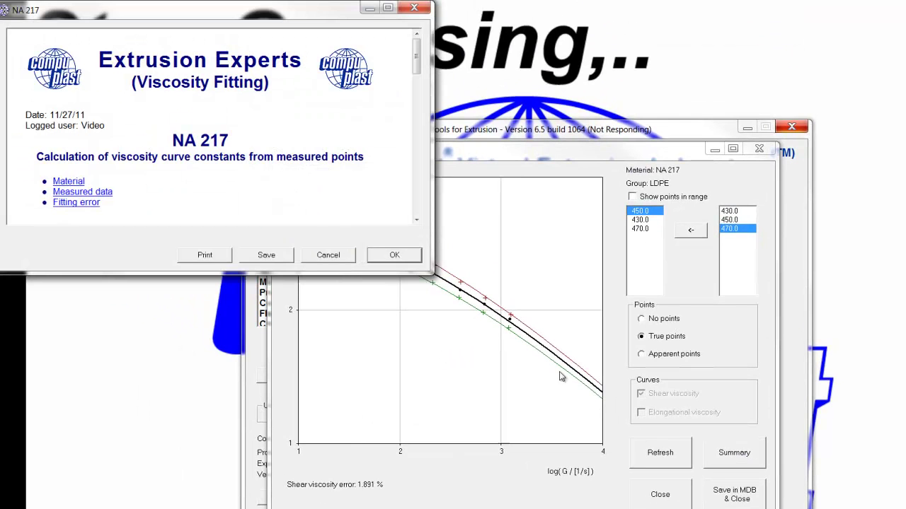
Enlarge the NA 217 summary and read the Carreau constants, 27 shear rows and 1.891% error, then close it
left_click_drag(431, 272, 545, 506)
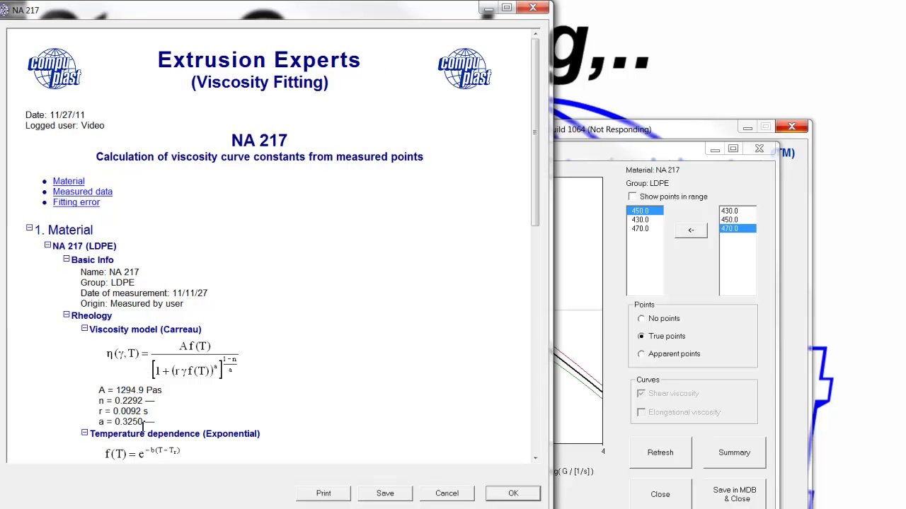
scroll(244, 404, "down", 5)
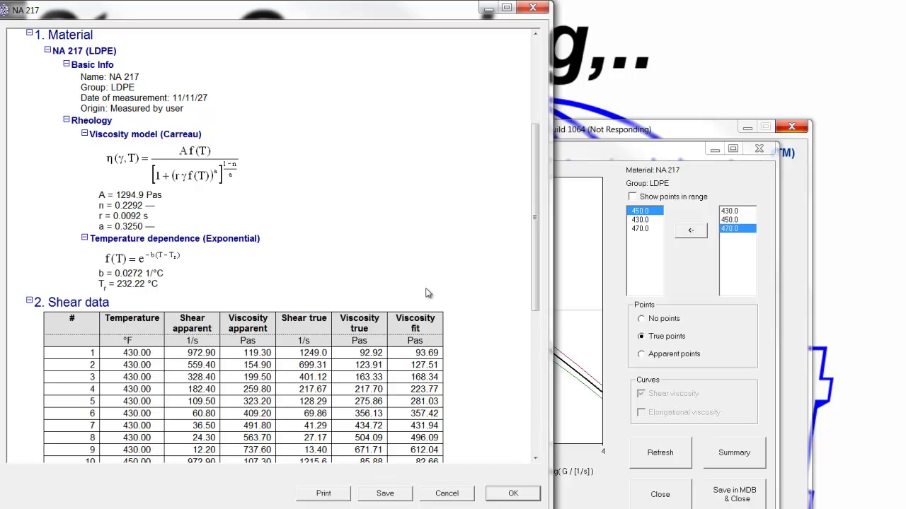
scroll(427, 293, "down", 5)
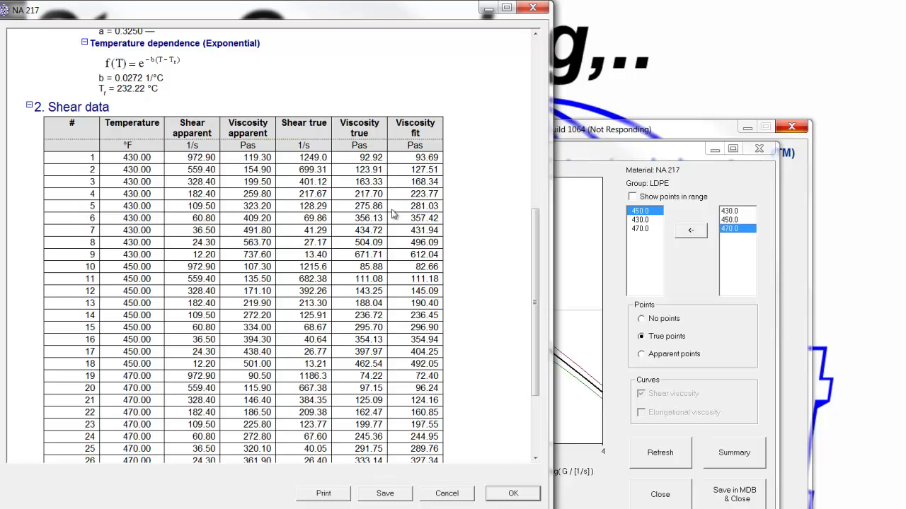
scroll(428, 242, "down", 2)
scroll(428, 232, "down", 3)
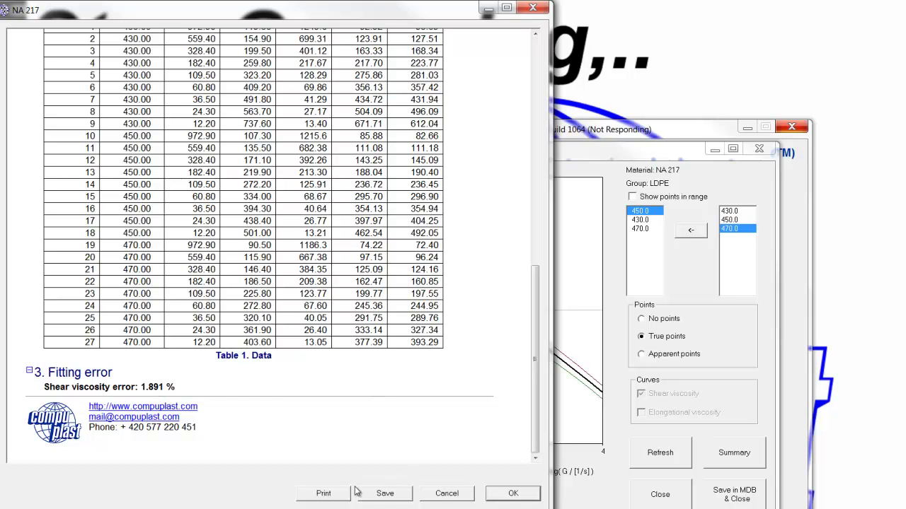
left_click(466, 496)
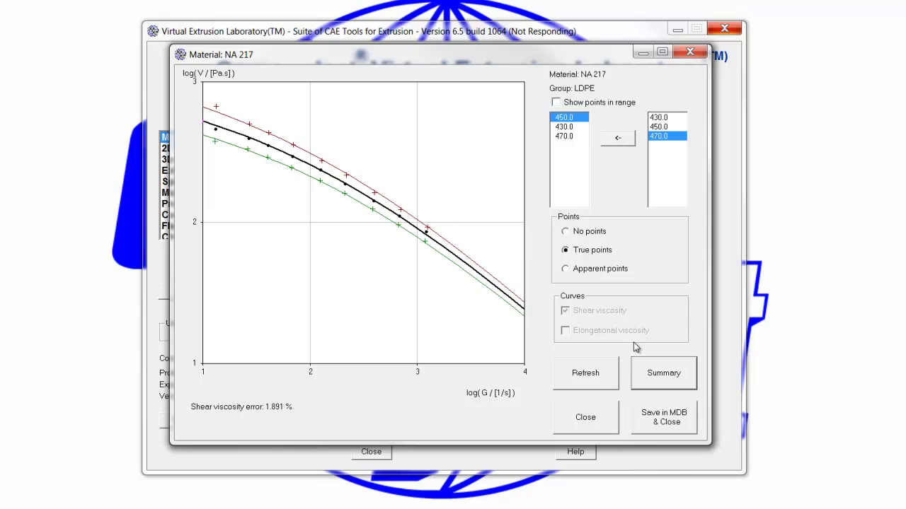
Save the material to the database as 'NA 217 Carreau' with melt and solid properties exported
left_click(665, 418)
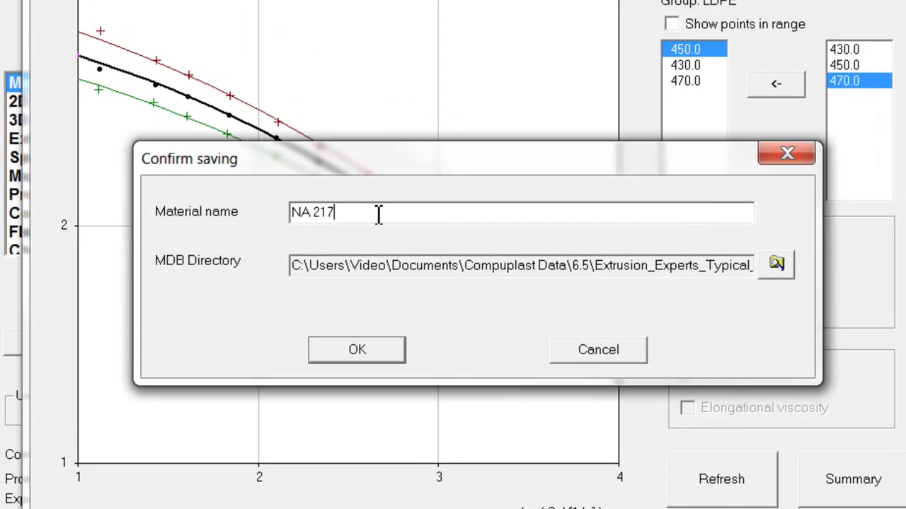
type("rreau")
left_click(354, 353)
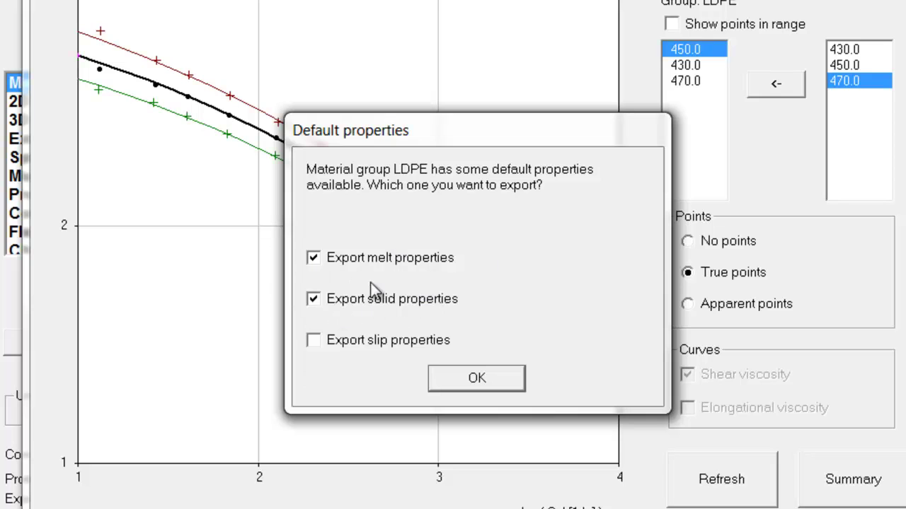
left_click(315, 300)
left_click(314, 300)
left_click(487, 378)
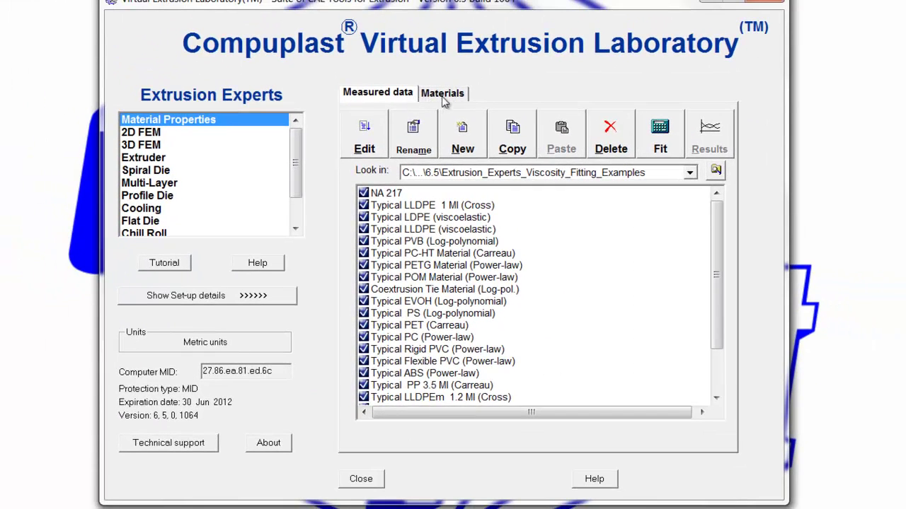
Open NA 217 Carreau from the LDPE group of the Materials database
left_click(453, 98)
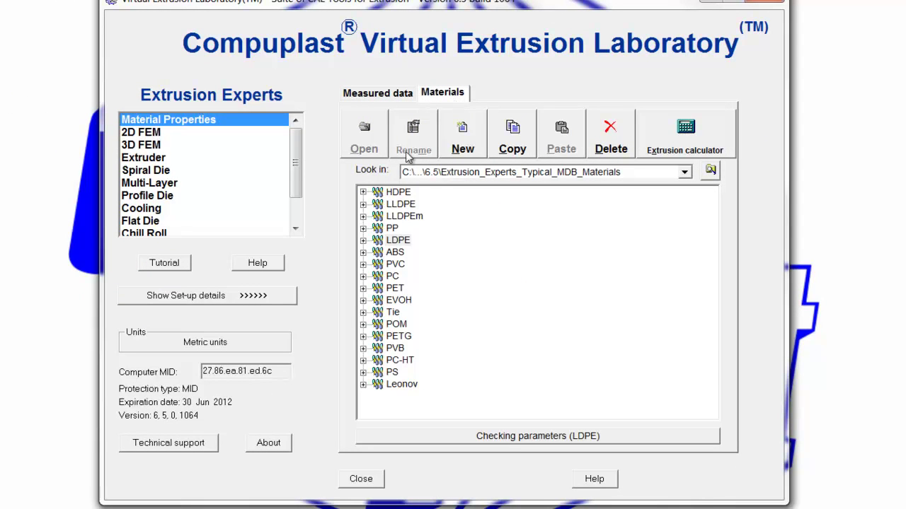
left_click(363, 239)
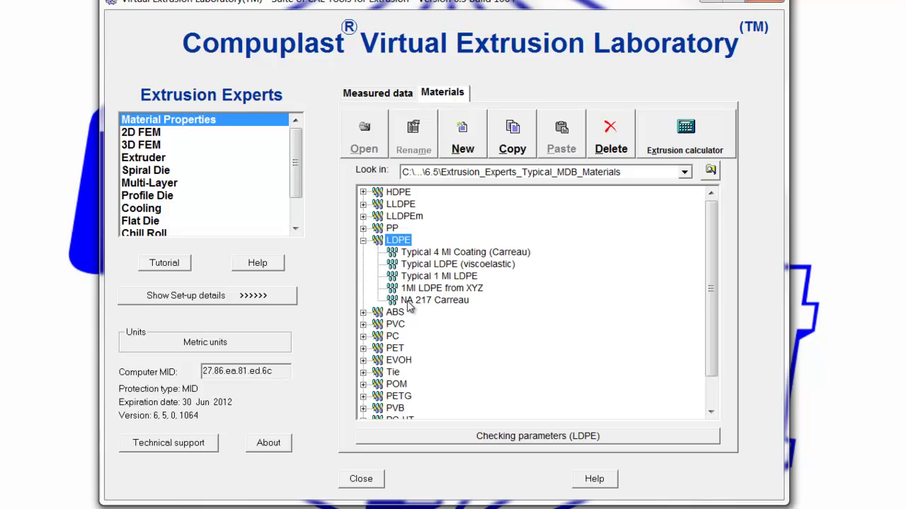
left_click(409, 301)
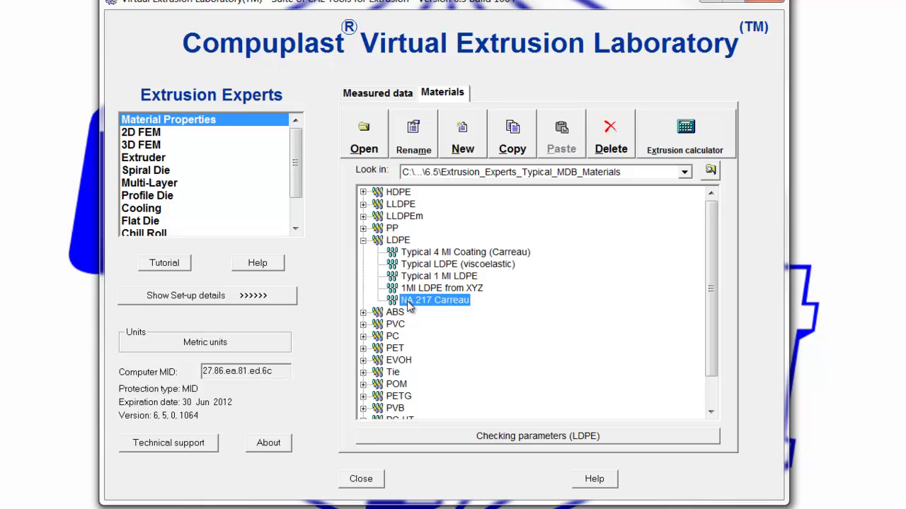
left_click(357, 129)
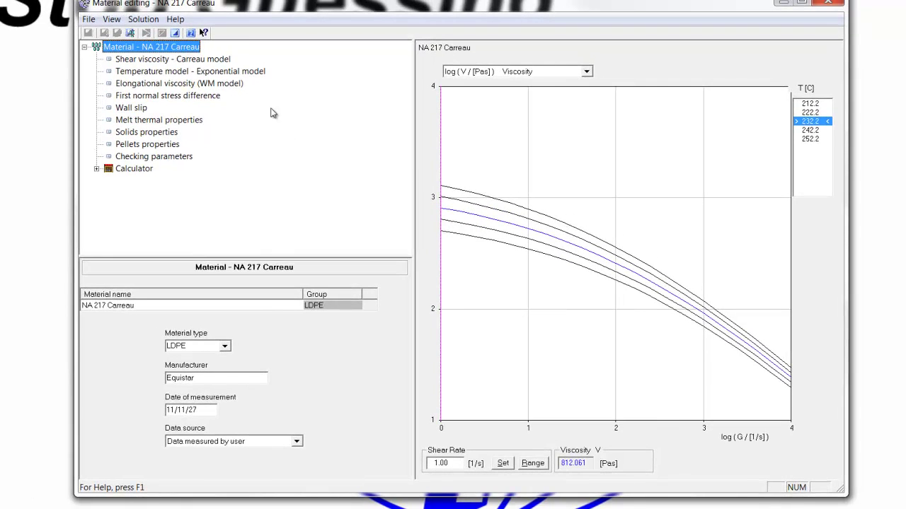
Review the shear viscosity, temperature model, melt thermal and solids pages, then exit the editor
left_click(144, 61)
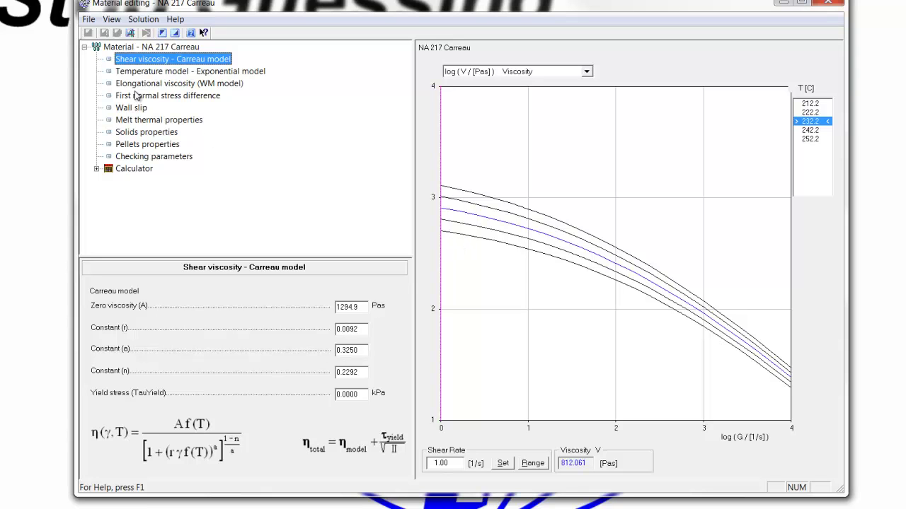
left_click(139, 73)
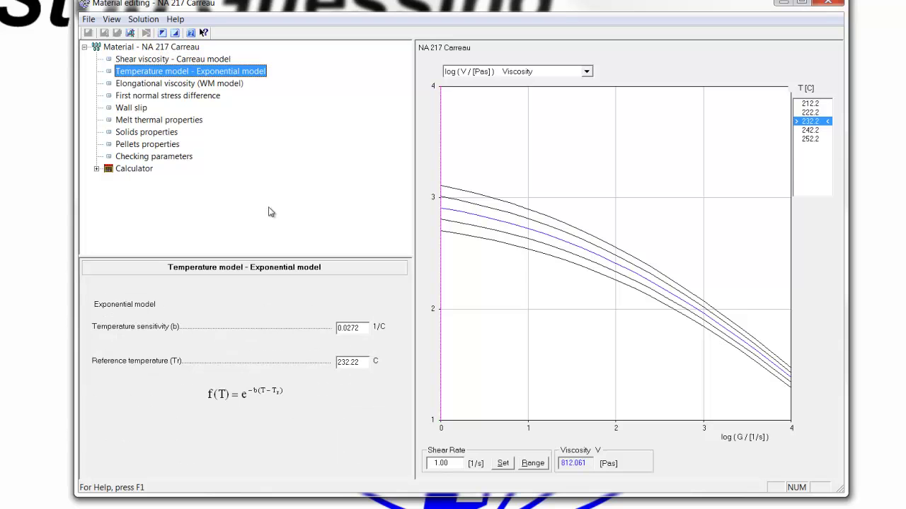
left_click(151, 122)
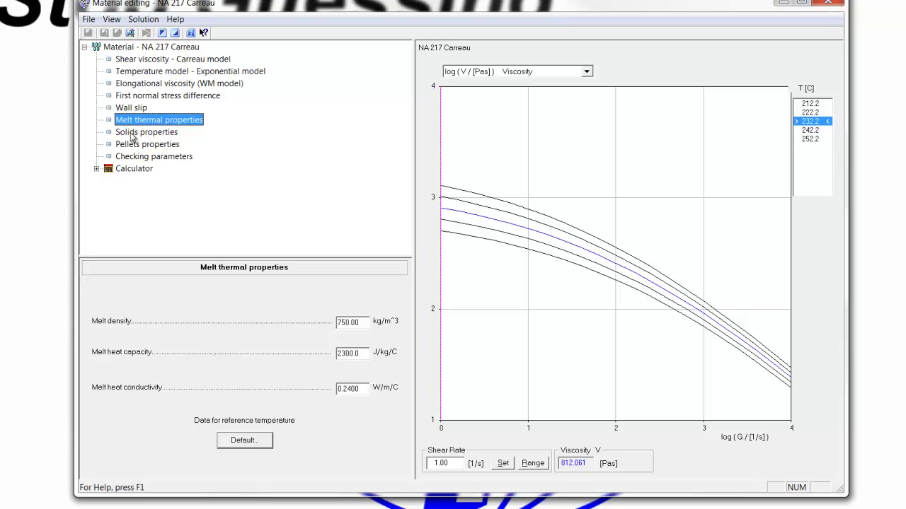
left_click(131, 134)
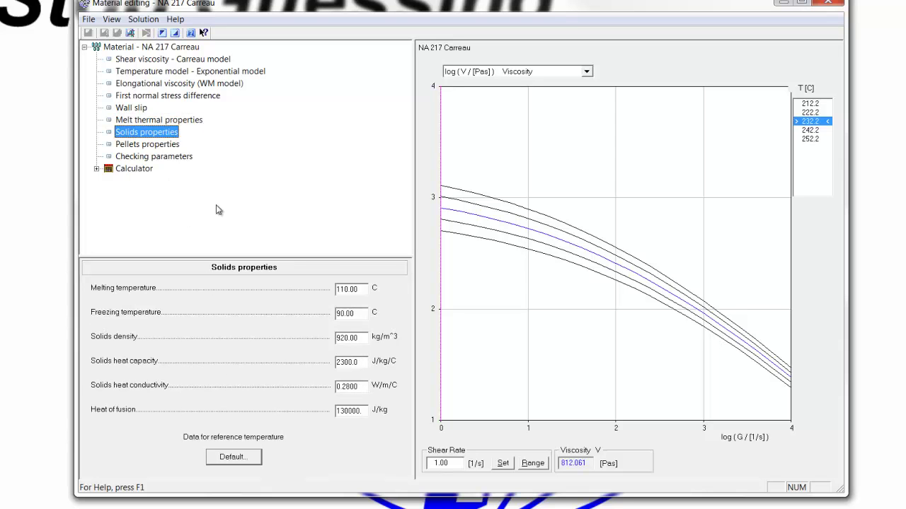
left_click(137, 123)
left_click(88, 19)
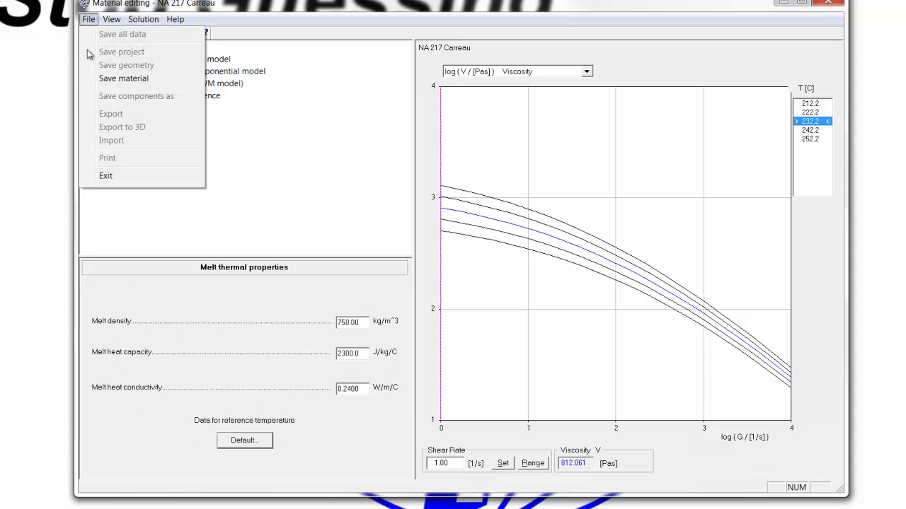
left_click(113, 176)
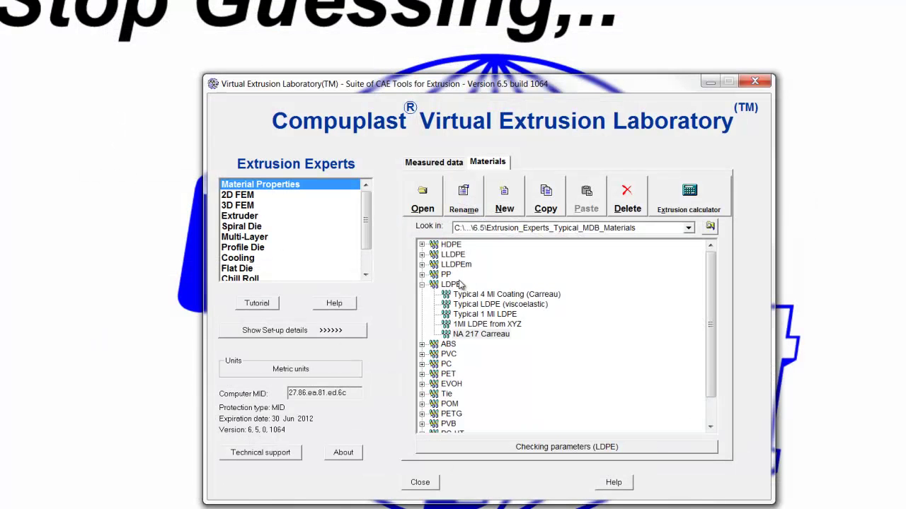